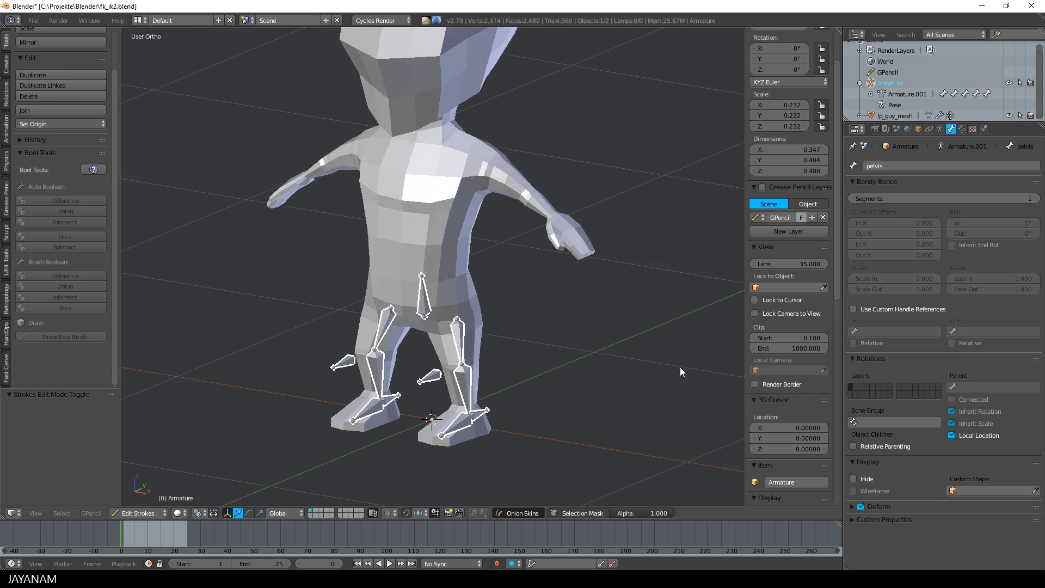
Test the left leg's IK in Pose Mode by trying to move the ik-target.l bone.
key("Tab")
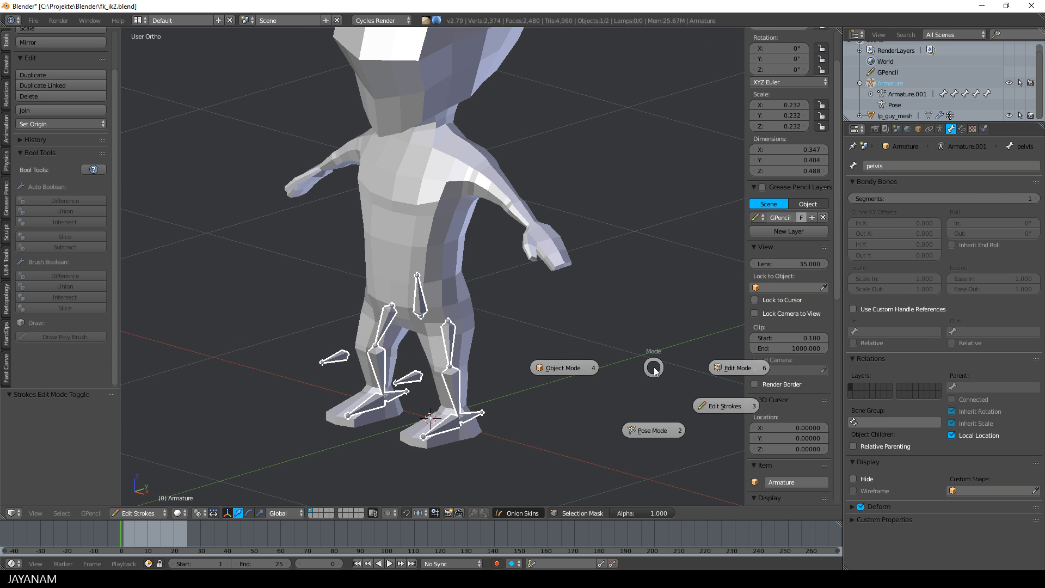
left_click(658, 430)
middle_click_drag(647, 430, 607, 425)
right_click(449, 423)
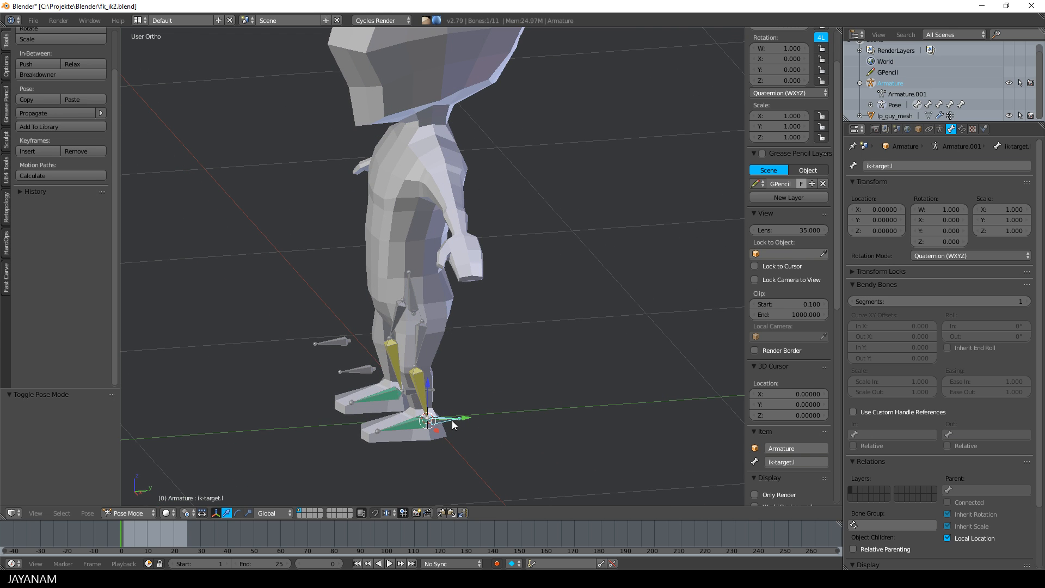
key("g")
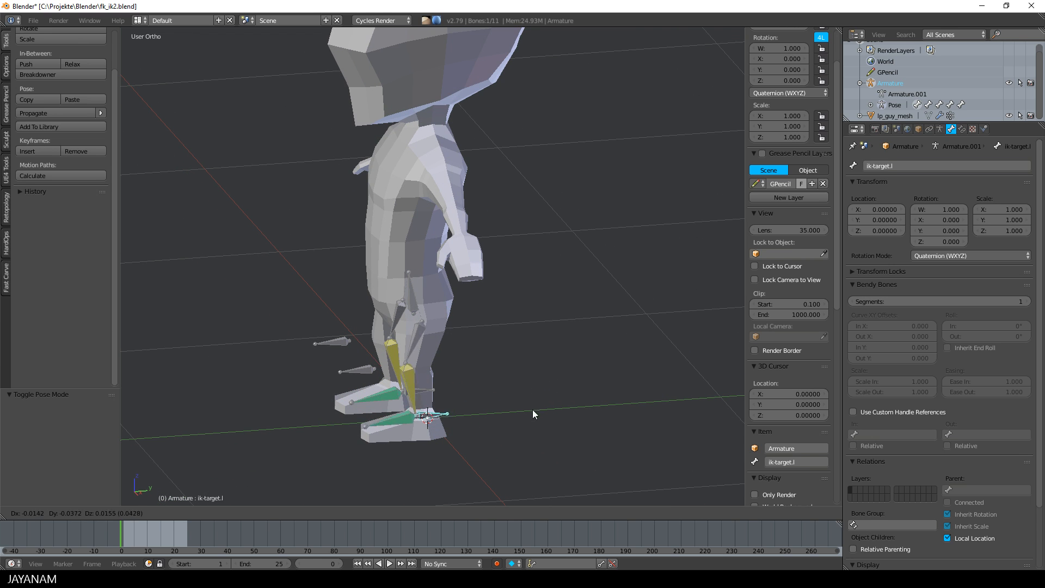
left_click(538, 407)
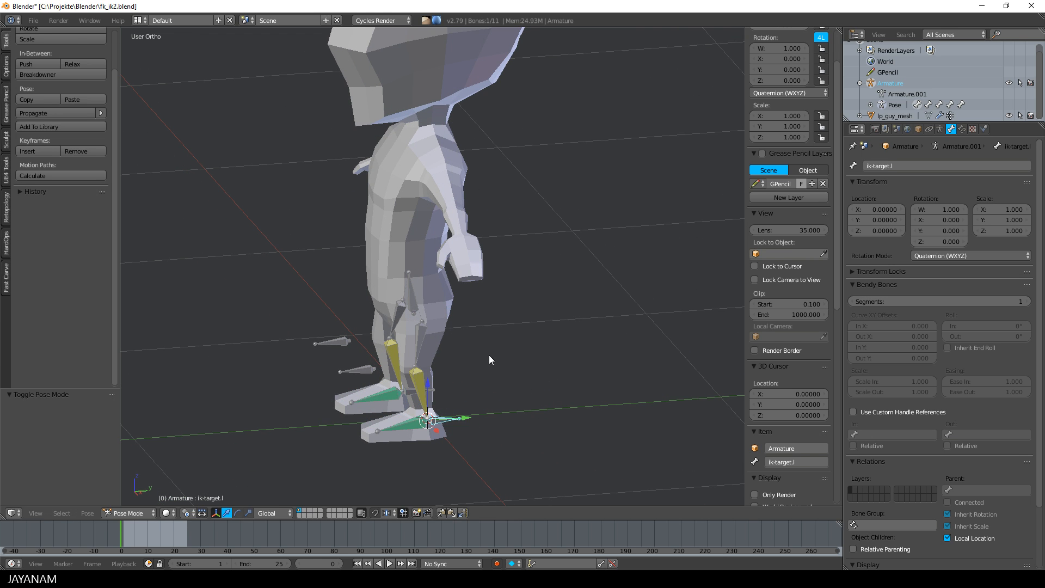
Switch the armature from Pose Mode through Object Mode into Edit Mode, seen from the front.
middle_click_drag(489, 355, 553, 359)
key("Tab")
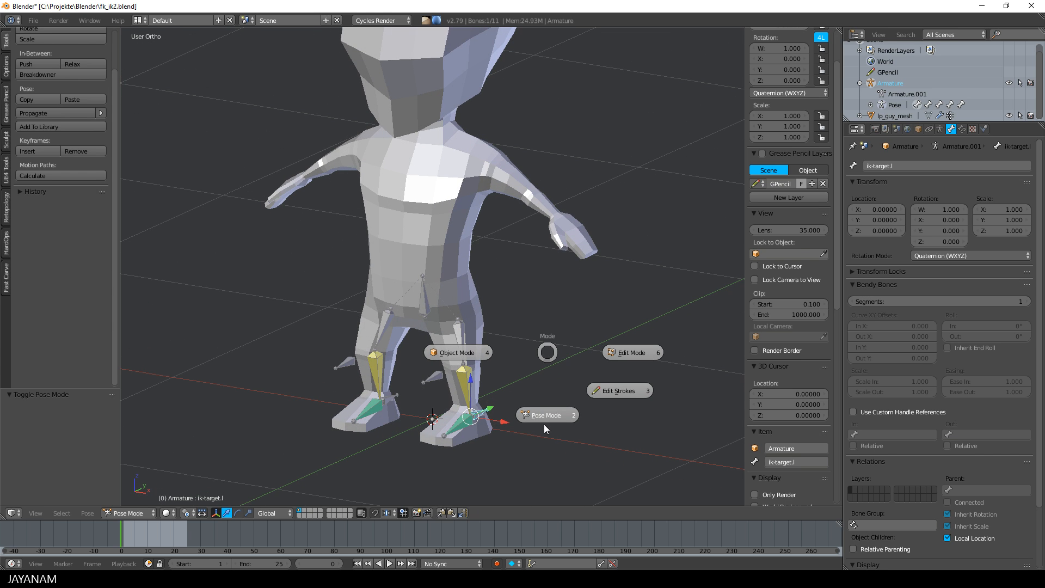
left_click(461, 353)
key("KP_1")
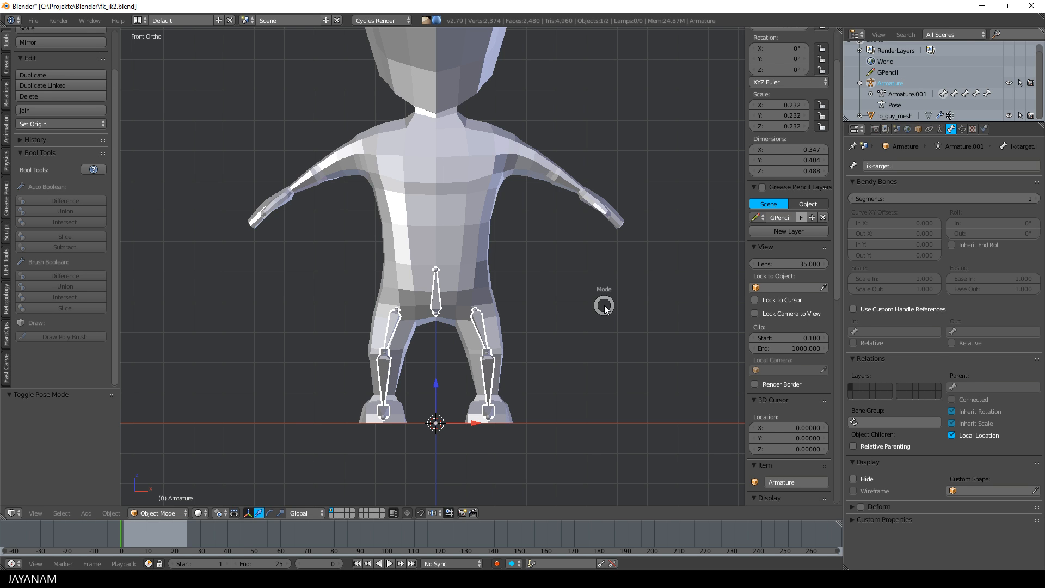
key("Tab")
left_click(685, 308)
Extrude a spine bone about 0.227 up along Z from the pelvis tip and raise their shared joint about 0.025.
right_click(436, 270)
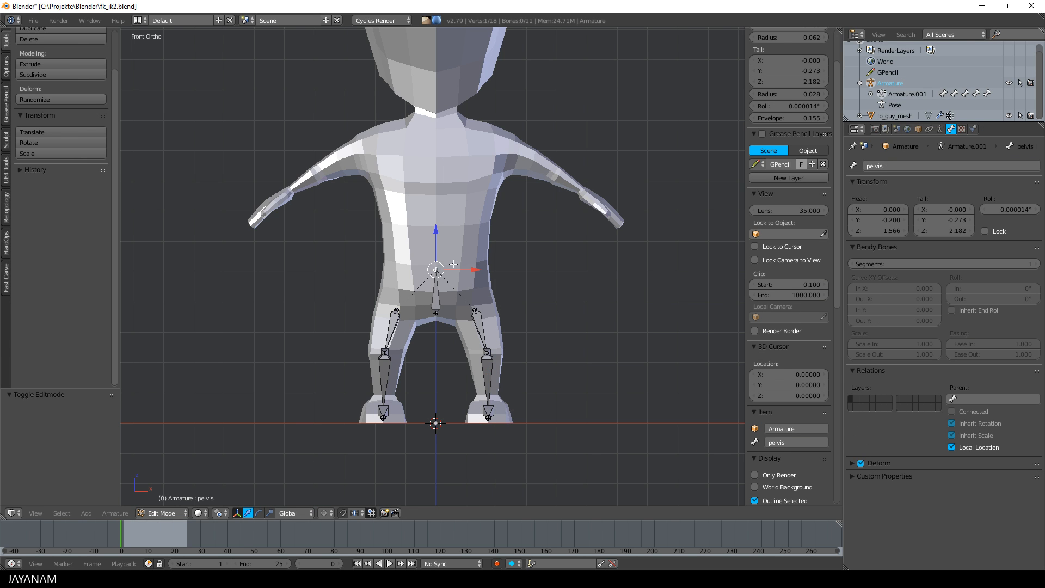
scroll(769, 488, "down", 15)
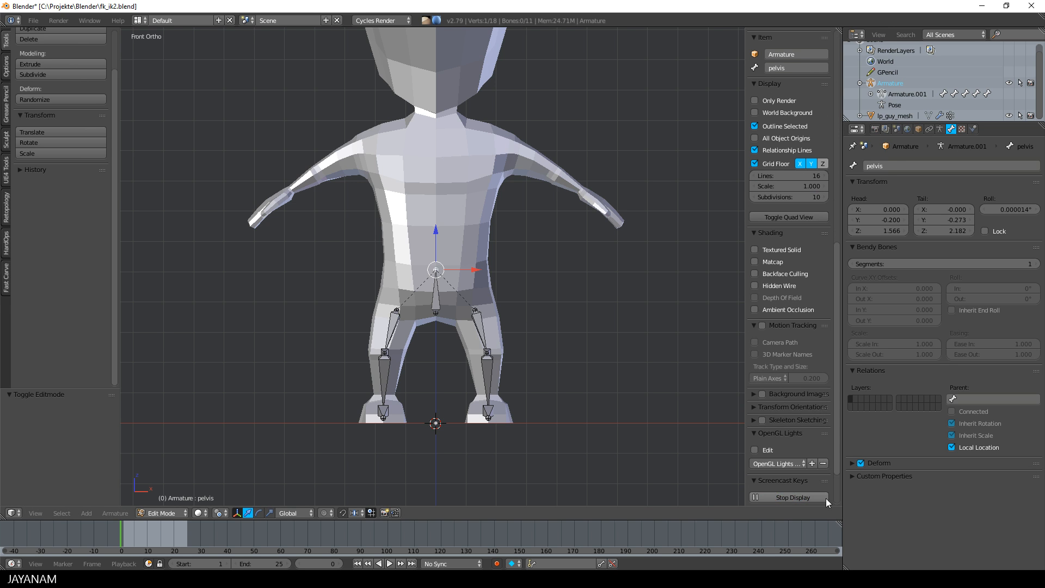
left_click_drag(839, 471, 838, 243)
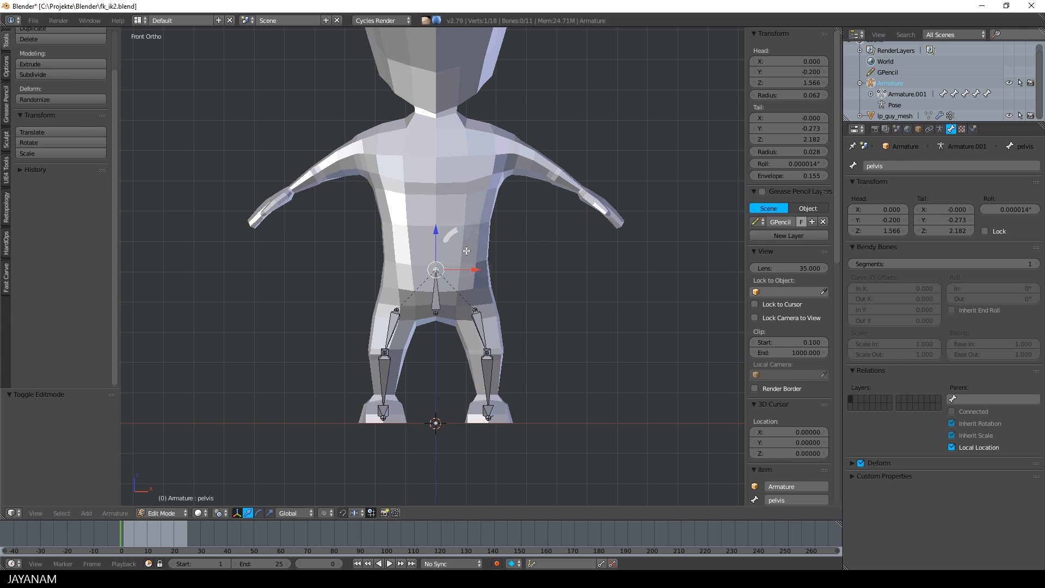
key("e")
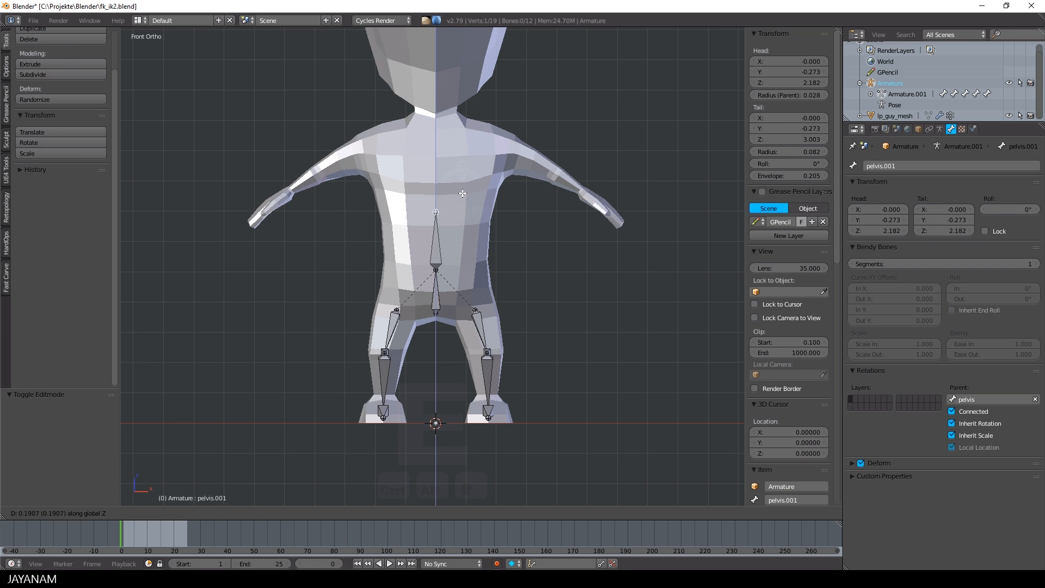
left_click(467, 181)
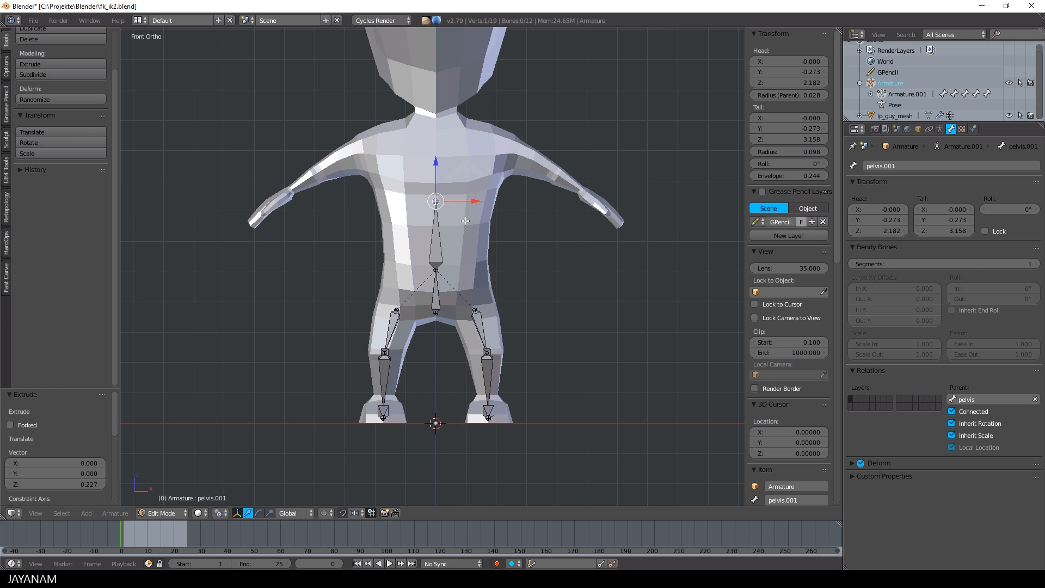
right_click(434, 266)
left_click_drag(435, 234, 436, 226)
Extrude a chest bone about 0.255 up along Z from the tip of the spine bone to the neck base.
right_click(436, 125)
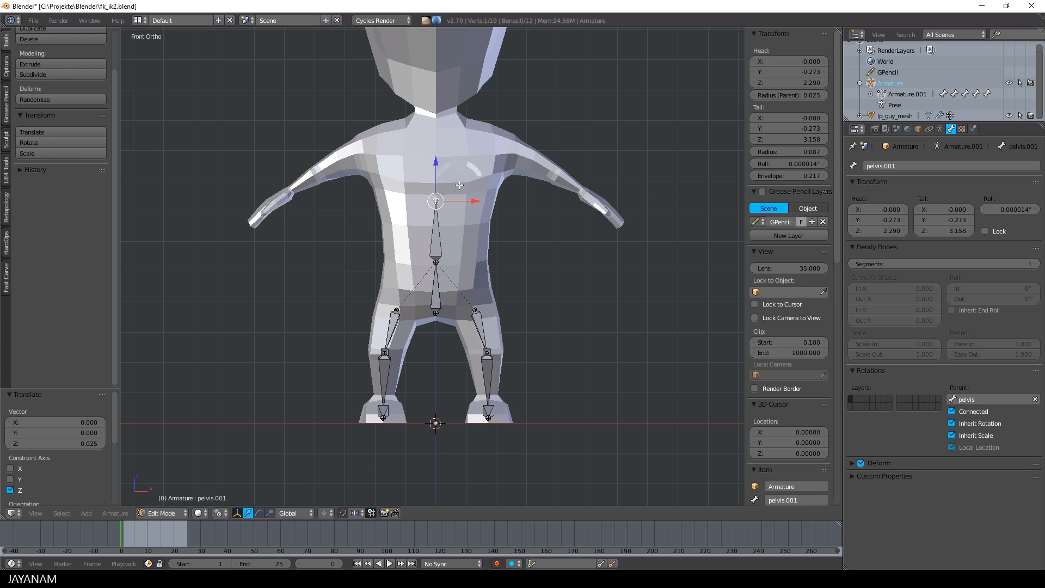
key("e")
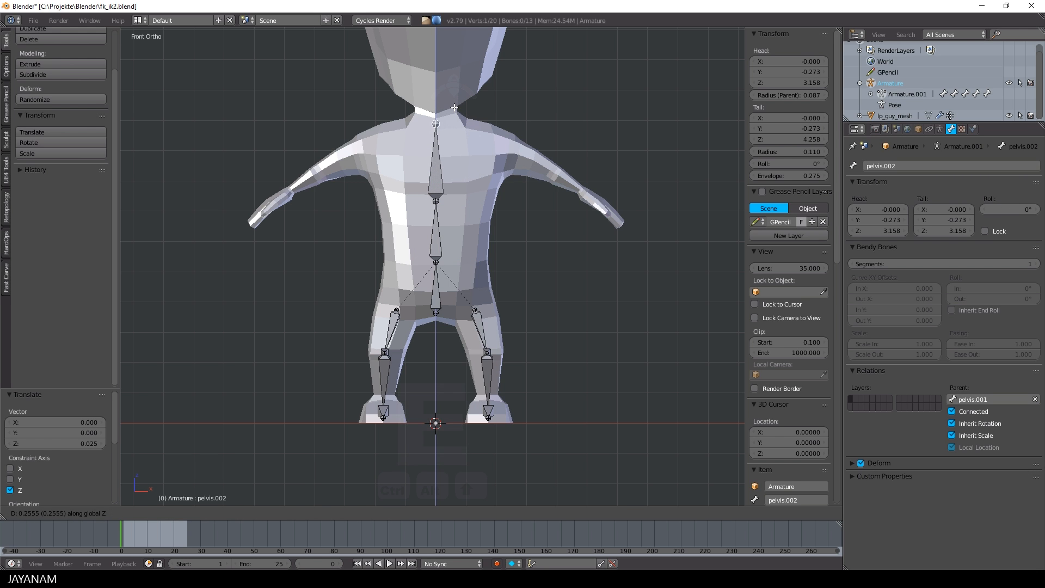
left_click(454, 108)
Shift the chest bone's lower and upper joints toward the back along Y, and raise the lower joint about 0.025.
key("KP_3")
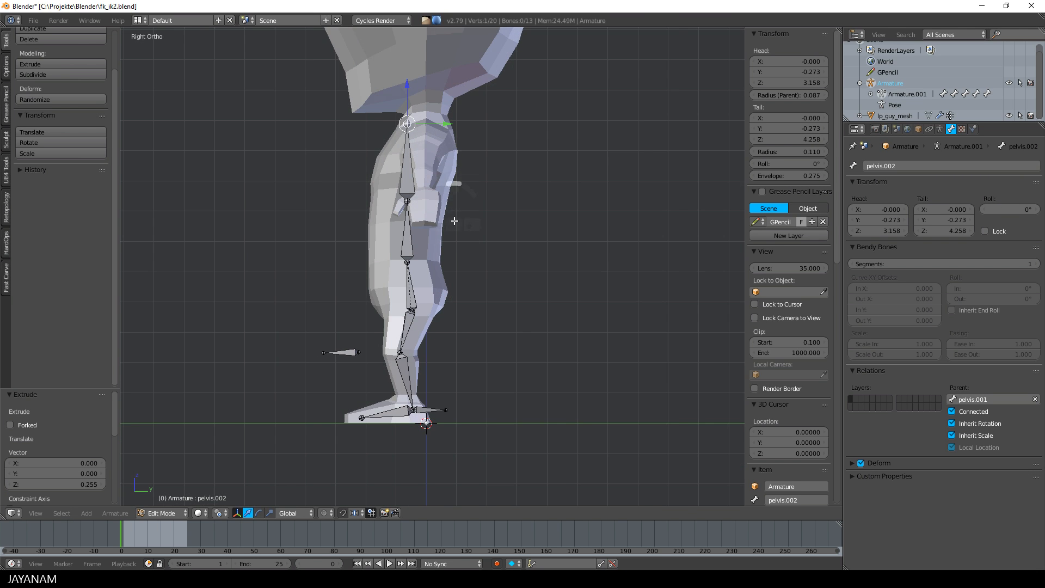
scroll(449, 217, "up", 2)
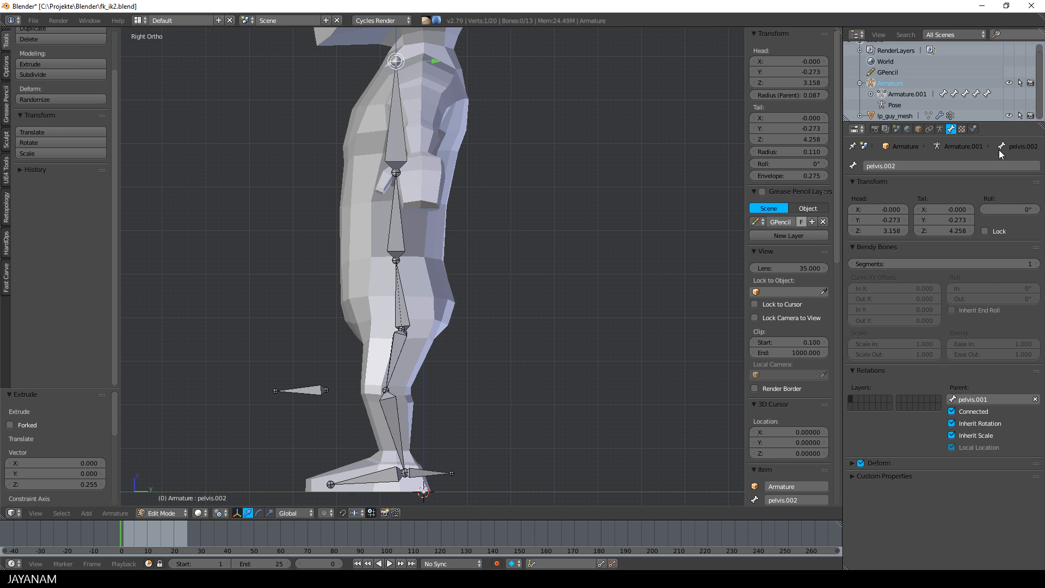
left_click(940, 129)
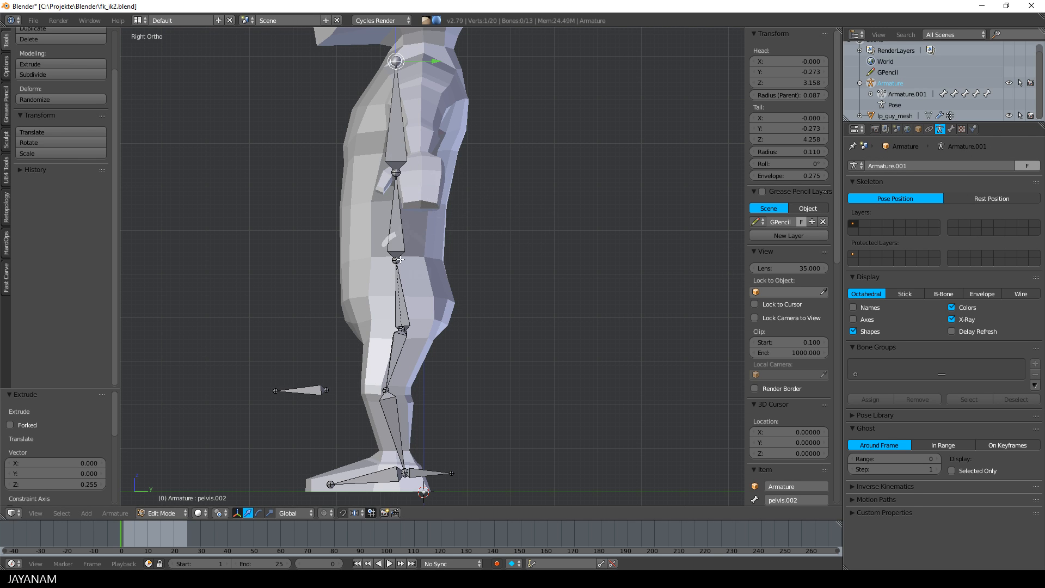
right_click(396, 173)
left_click_drag(437, 172, 453, 172)
right_click(397, 62)
left_click_drag(438, 61, 458, 61)
right_click(411, 173)
left_click_drag(410, 142, 411, 130)
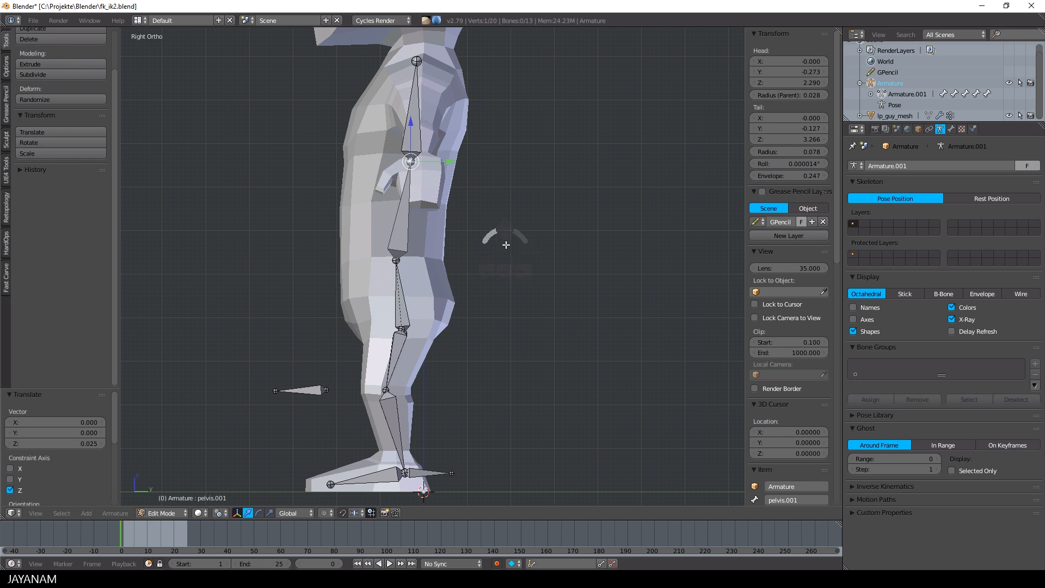
Raise the joint between the pelvis and the spine bone about 0.009 along Z.
right_click(397, 259)
left_click_drag(397, 232, 397, 227)
left_click(397, 227)
Extrude a short neck bone straight up along Z from the top of the chest bone.
key("KP_1")
scroll(500, 246, "up", 3)
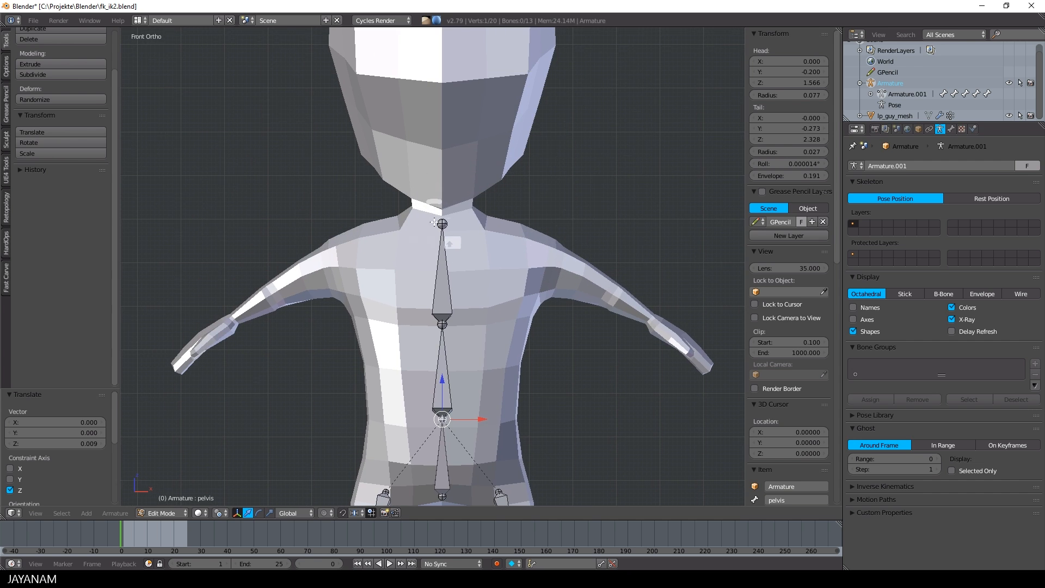
right_click(442, 224)
key("e")
key("z")
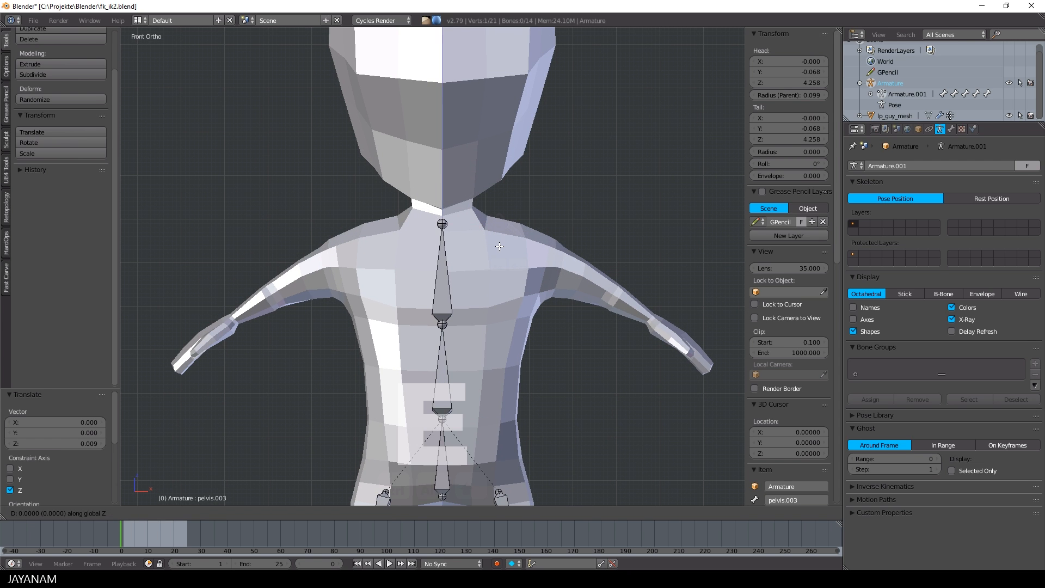
left_click(613, 202)
Shift the joint between the chest and neck bones slightly toward the back along Y.
key("KP_3")
right_click(417, 224)
left_click_drag(458, 224, 466, 224)
Move the neck tip about 0.019 back along Y and extrude a head bone about 0.597 up to the crown.
right_click(427, 183)
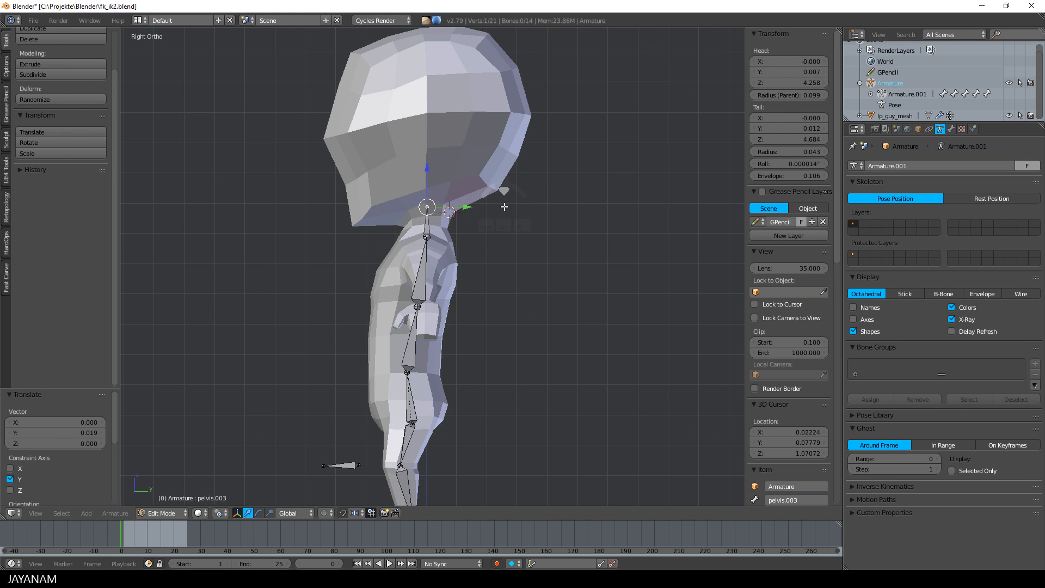
key("e")
left_click(493, 502)
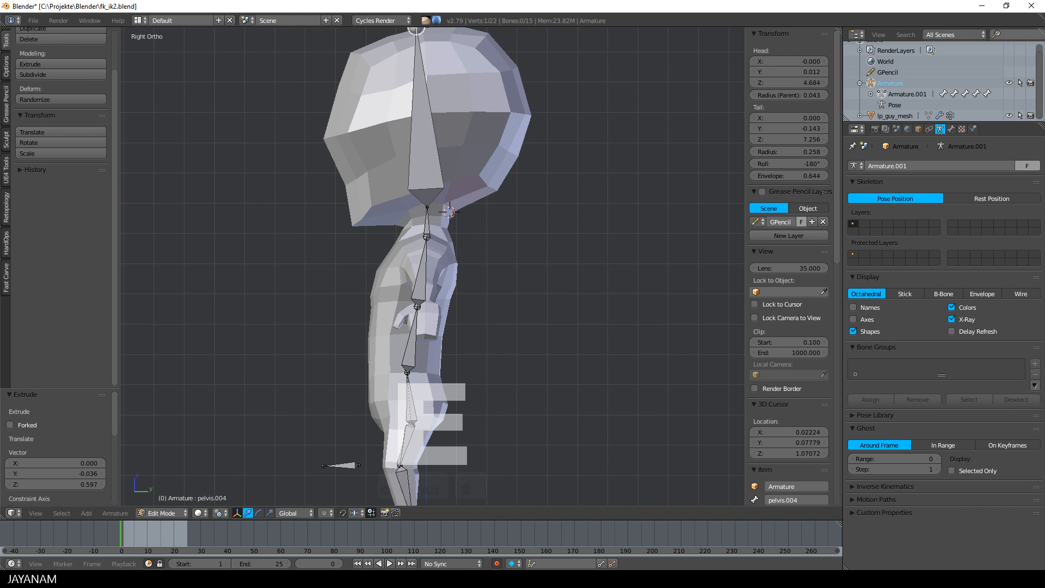
Rename the bone above the pelvis to spine and the next one up to chest.
key("KP_1")
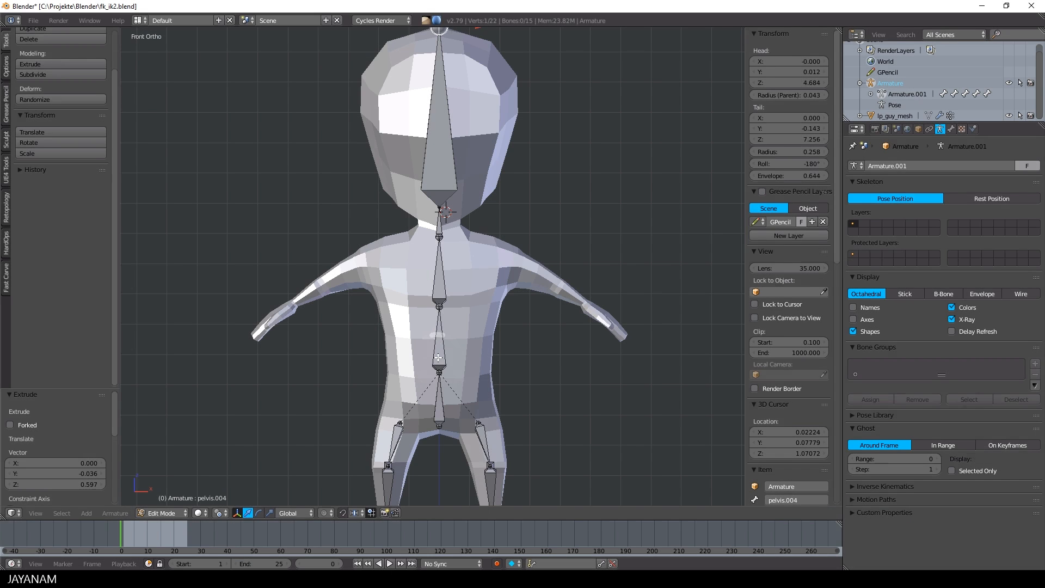
right_click(438, 358)
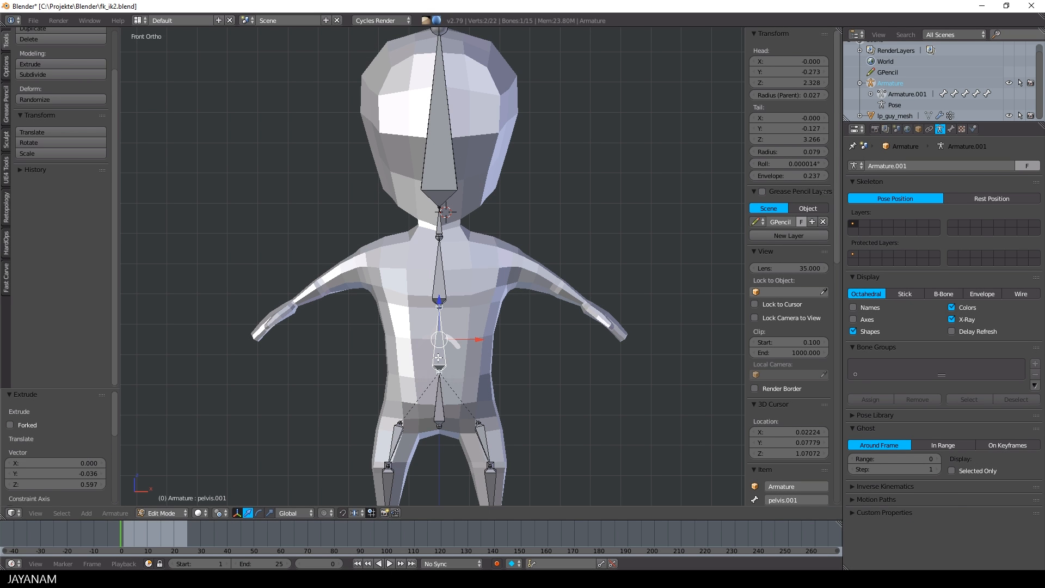
left_click(799, 500)
type("spine")
right_click(447, 307)
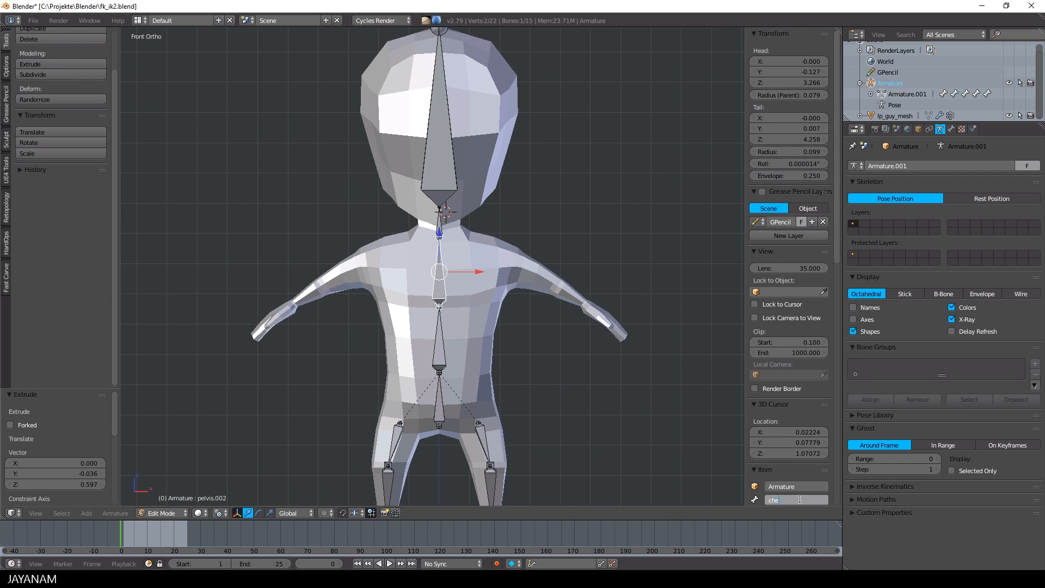
Rename the short bone above the chest to neck and the topmost bone to head.
right_click(439, 225)
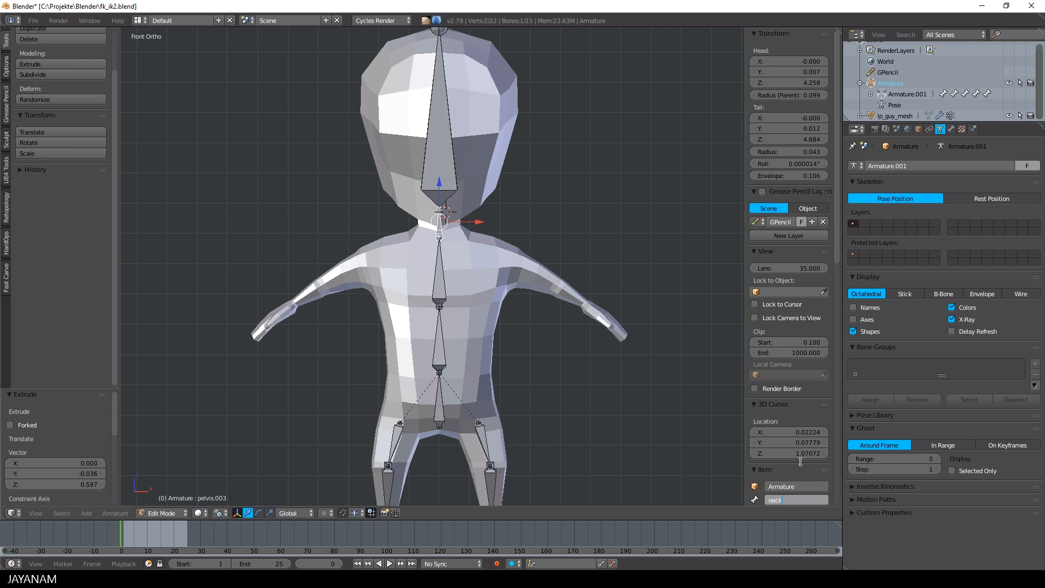
type("neck")
key("Return")
right_click(448, 136)
type("d")
key("Return")
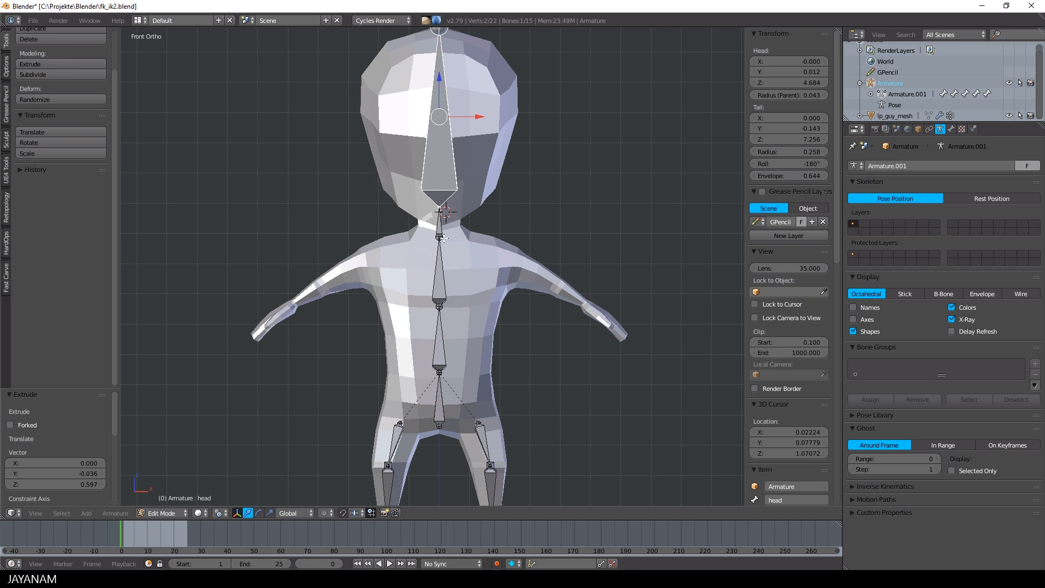
Extrude a shoulder bone from the chest tip toward the character's left arm, about 0.243 in X and -0.070 in Z.
right_click(439, 237)
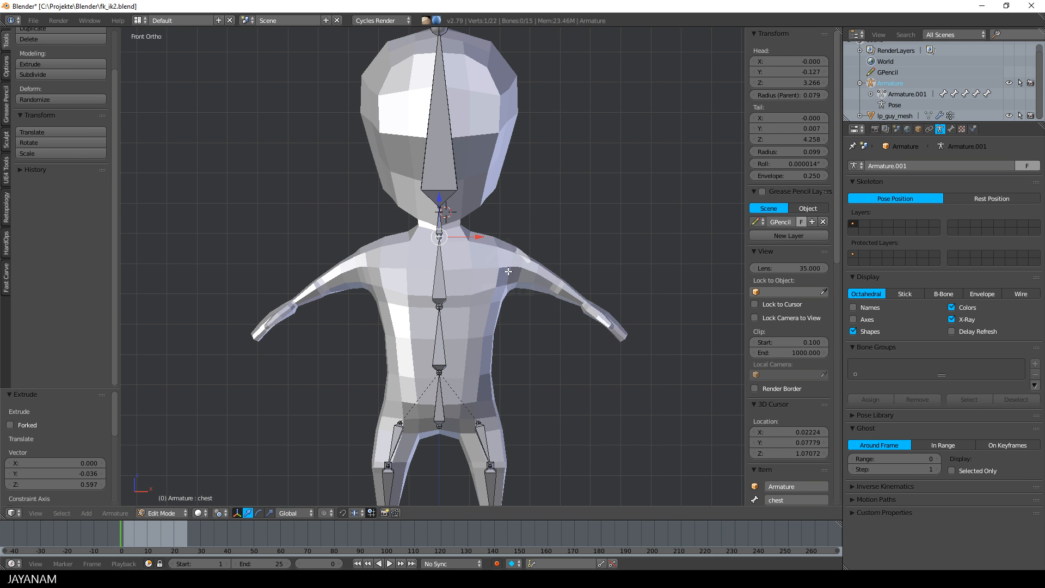
key("e")
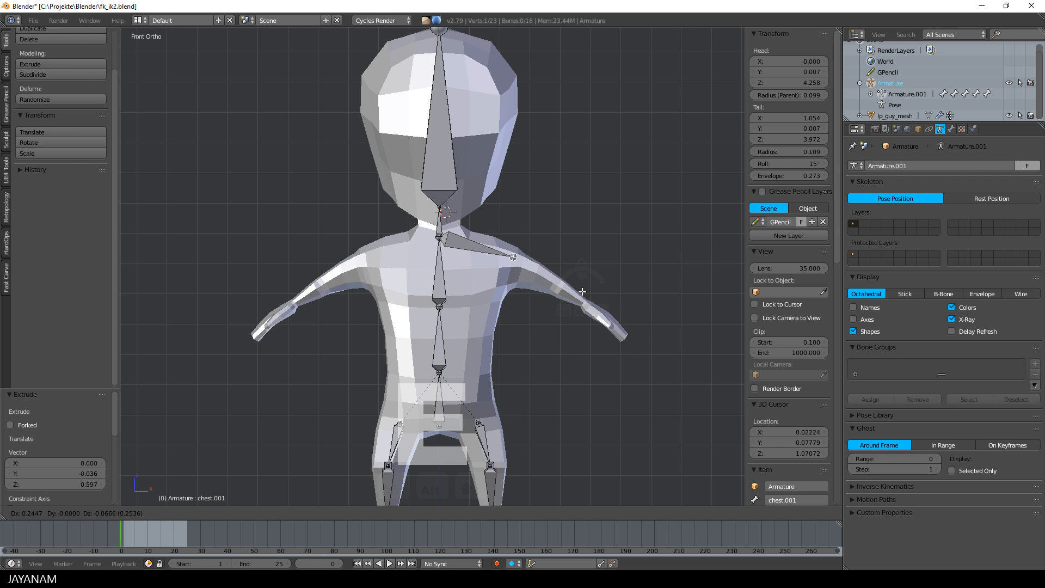
left_click(582, 293)
Disconnect the new shoulder bone from its parent chest bone while keeping the parenting.
scroll(582, 293, "up", 2)
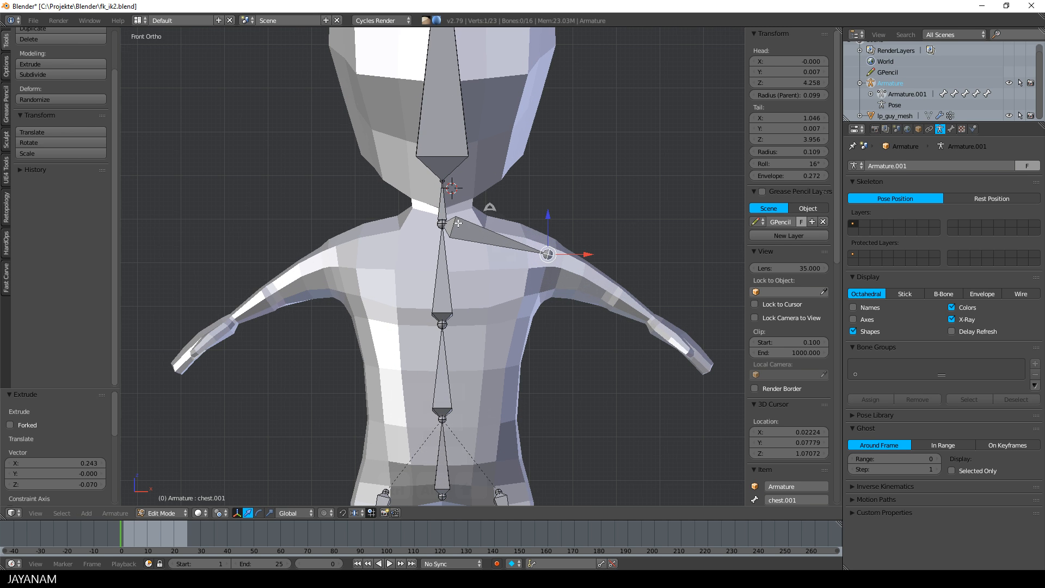
right_click(446, 224)
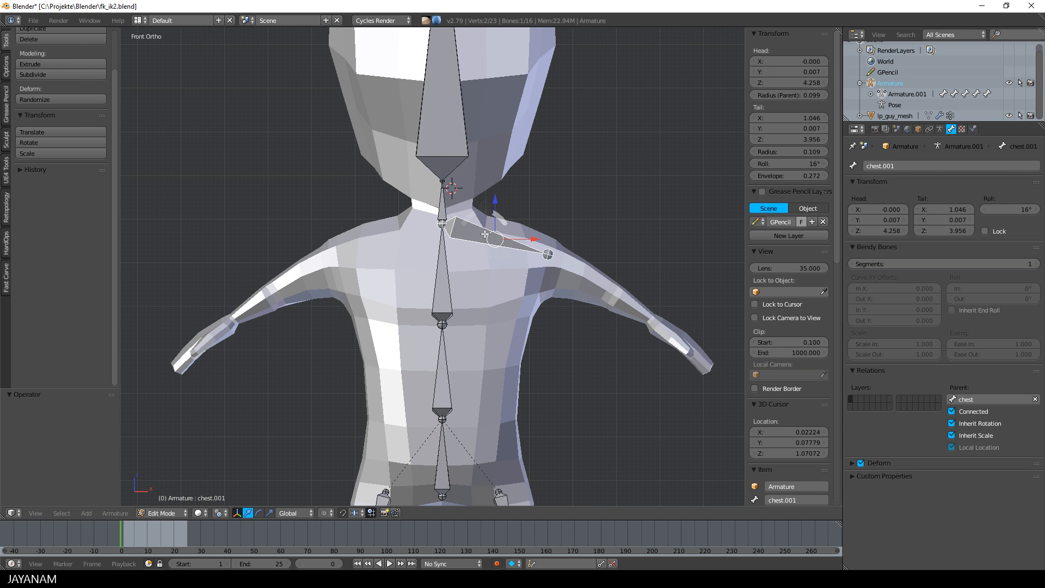
left_click(952, 412)
Move the shoulder bone's base about 0.086 outward along X, away from the chest tip.
right_click(444, 224)
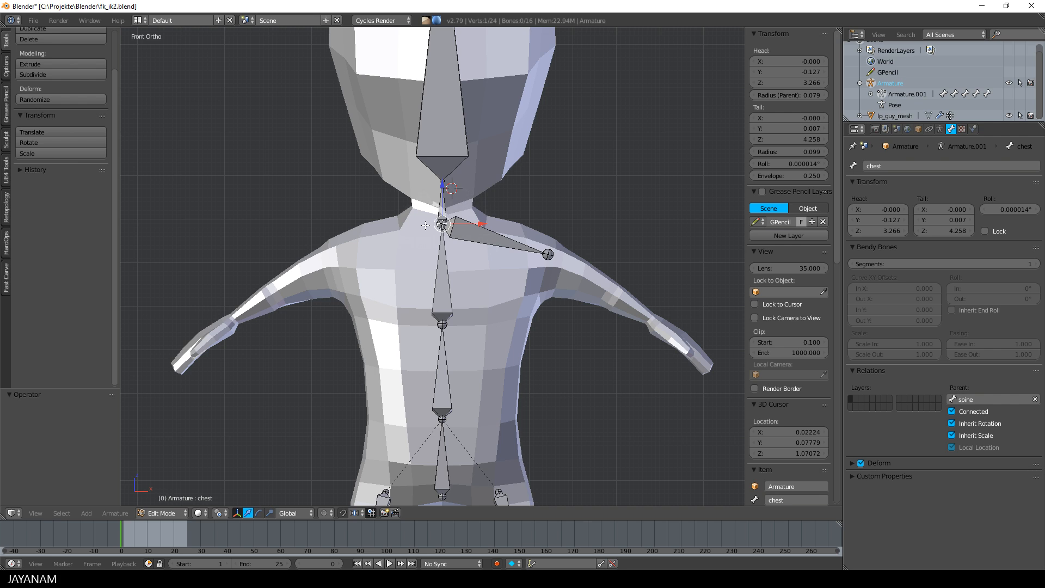
right_click(443, 224)
key("g")
key("x")
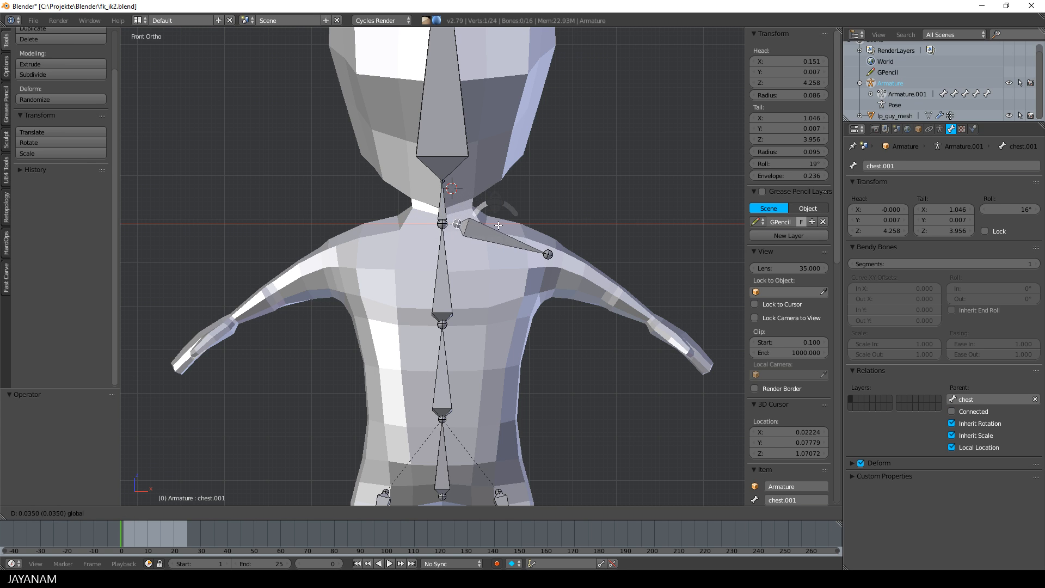
left_click(519, 232)
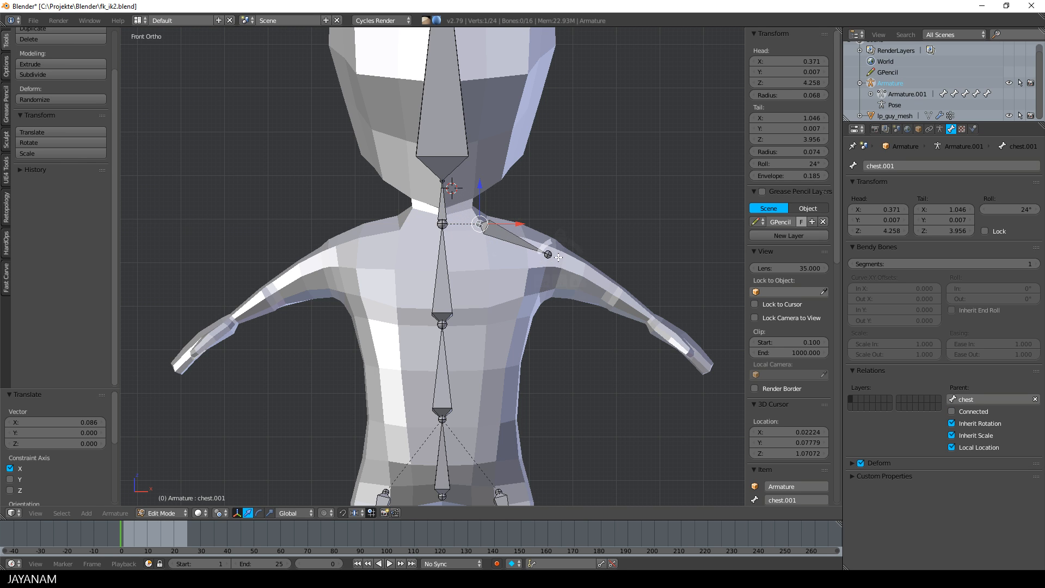
Lower the shoulder bone's outer tip about 0.009 along Z.
right_click(548, 254)
key("g")
key("z")
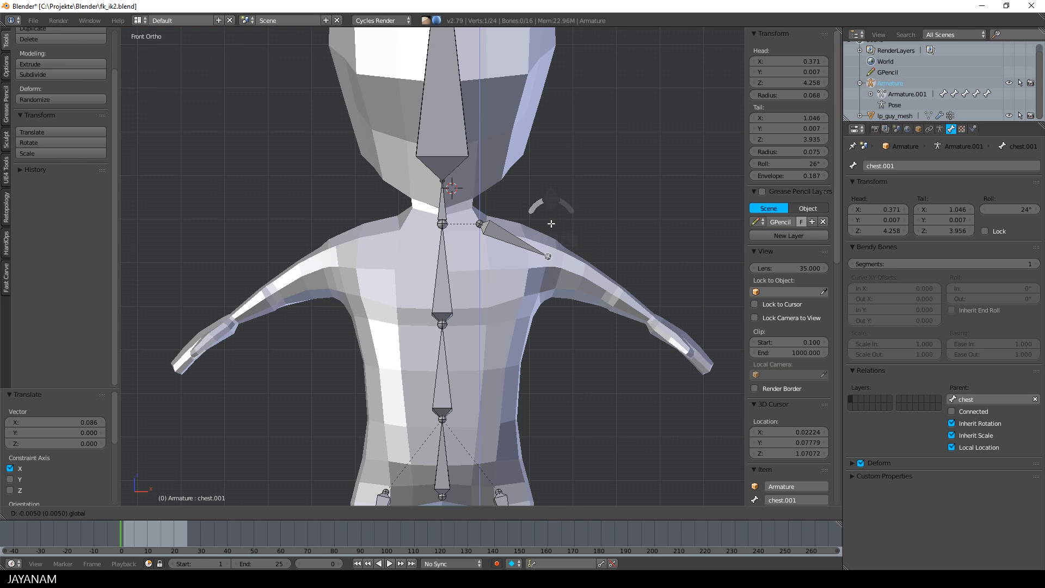
left_click(551, 224)
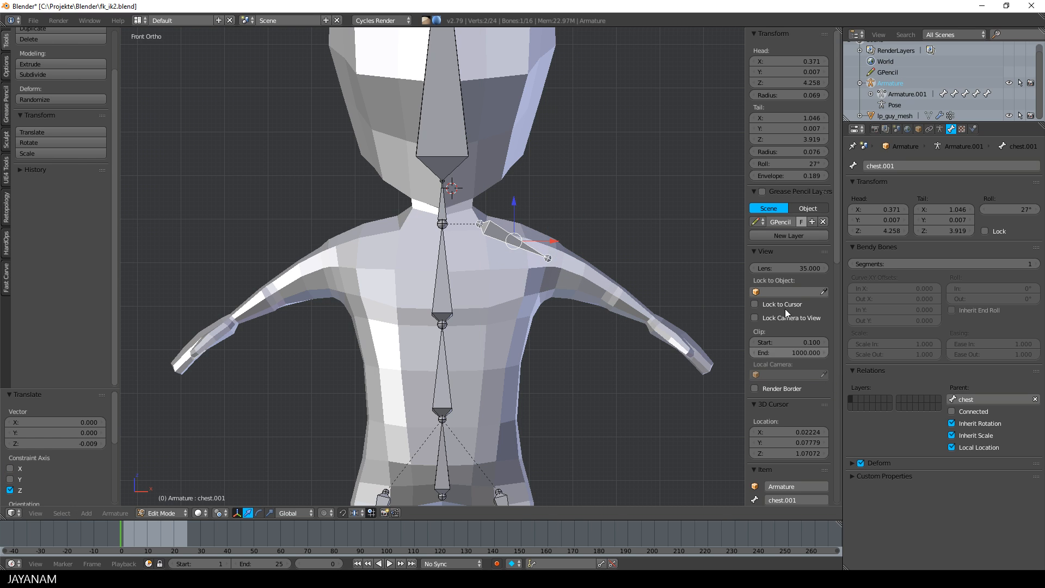
Rename the new shoulder bone as shoulder.l.
left_click(800, 501)
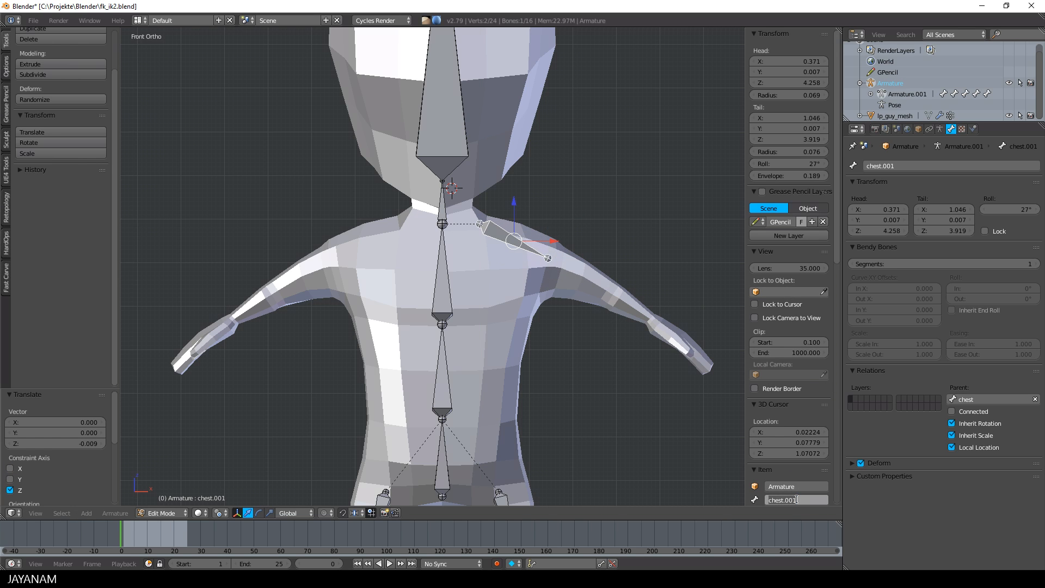
type("er.l")
key("Return")
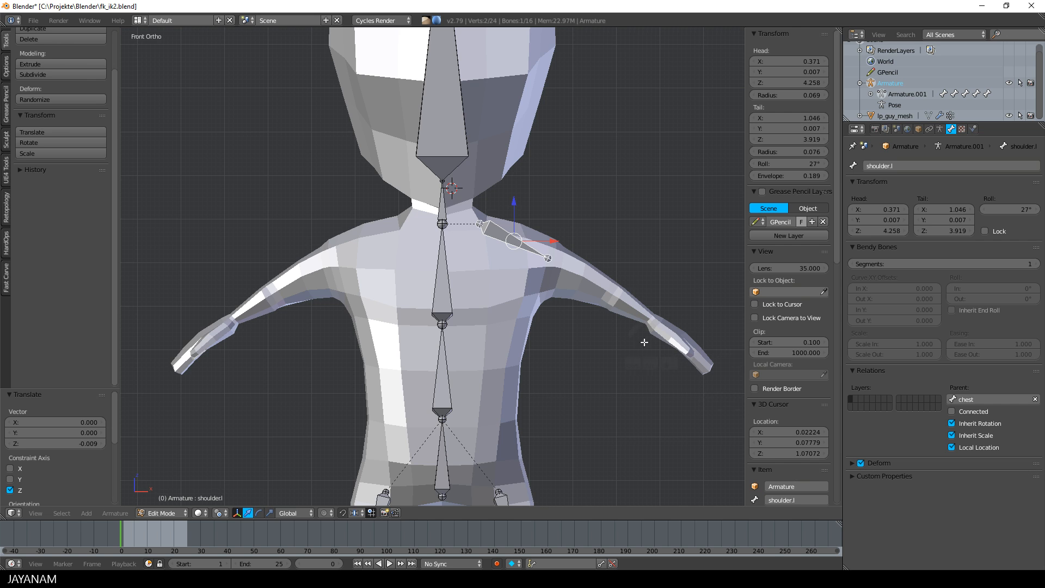
Extrude an upper-arm bone from the shoulder's outer tip toward the elbow, about 0.154 in X and -0.087 in Z.
middle_click_drag(644, 342, 602, 305)
key("KP_1")
right_click(548, 259)
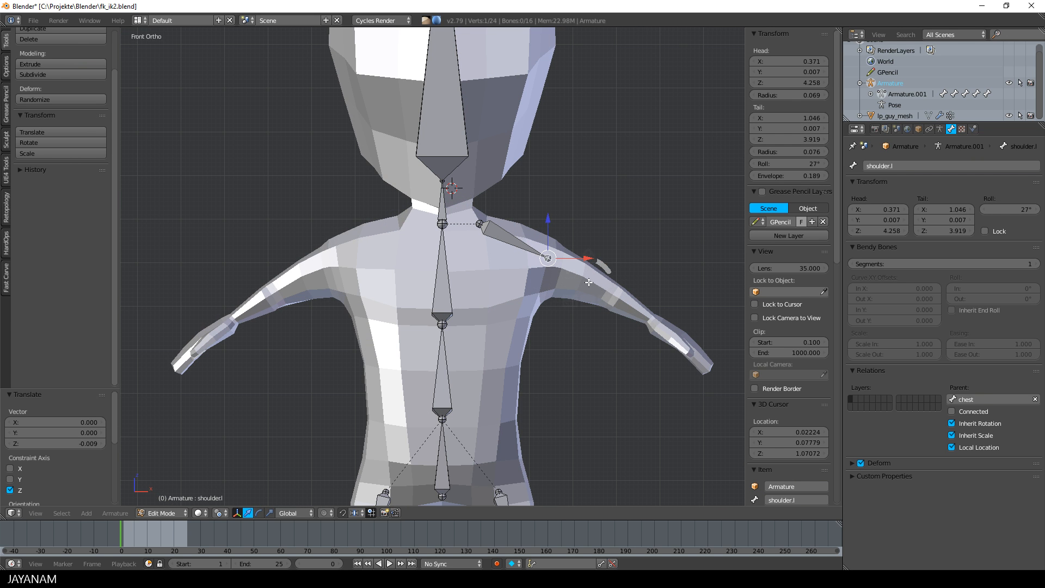
key("e")
left_click(655, 320)
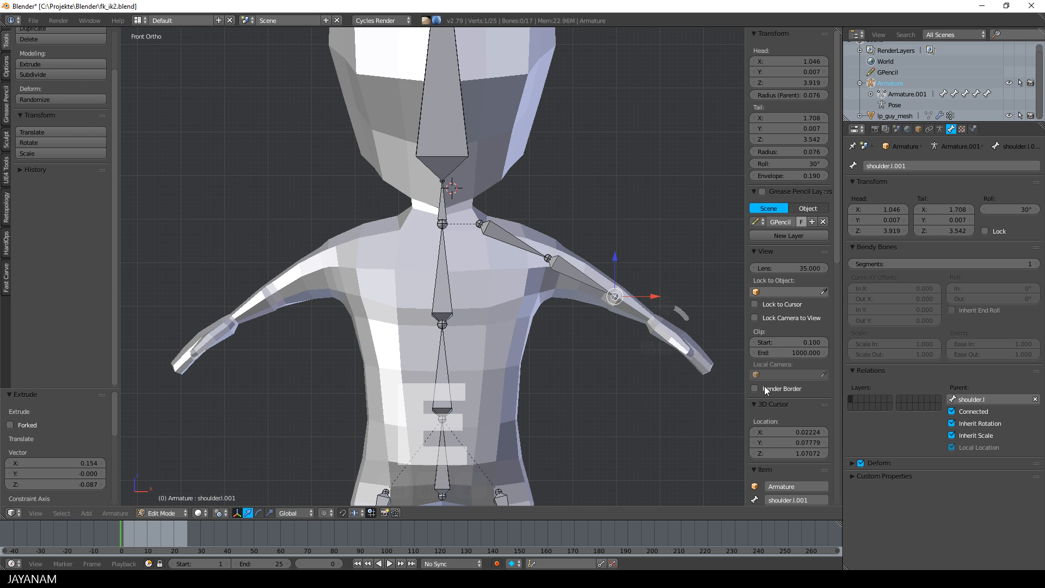
Rename the new upper-arm bone as arm.l.
left_click(803, 498)
type("arm")
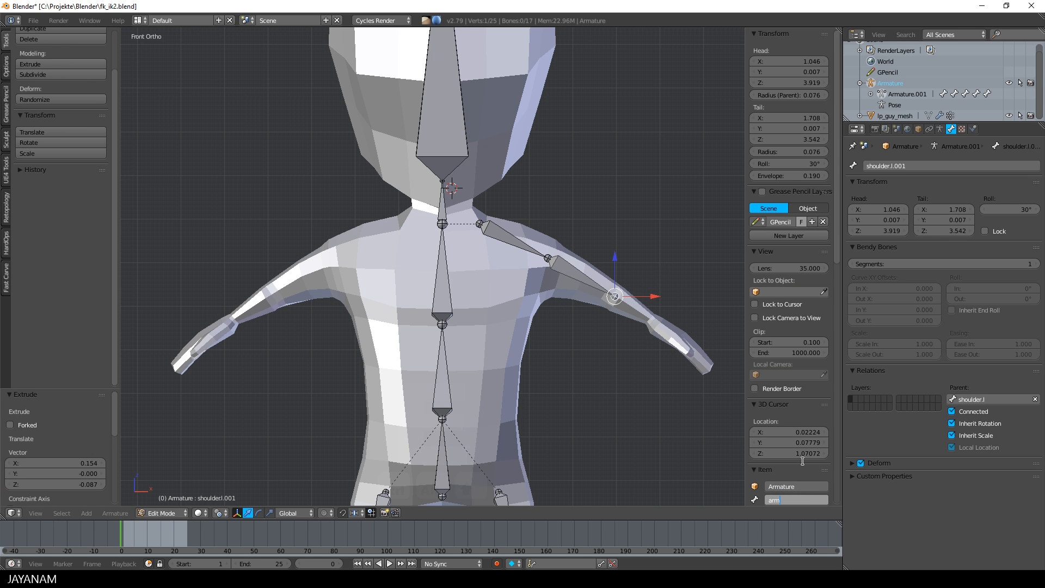
type(".l")
key("Return")
Extrude a forearm bone from the elbow about 0.097 in X and -0.069 in Z, and name it lower_arm.l.
key("e")
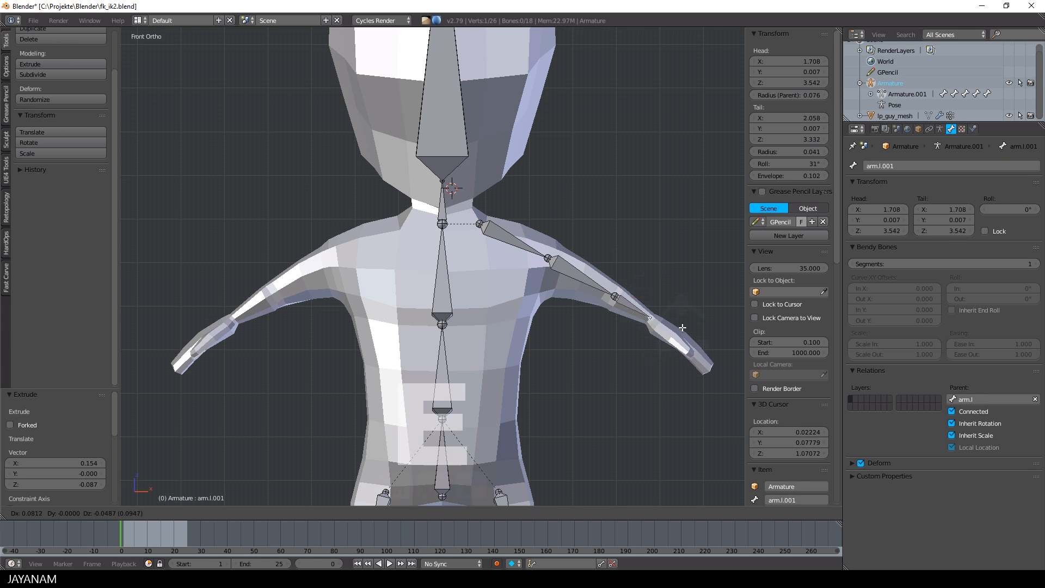
left_click(846, 491)
left_click(794, 500)
key("Home")
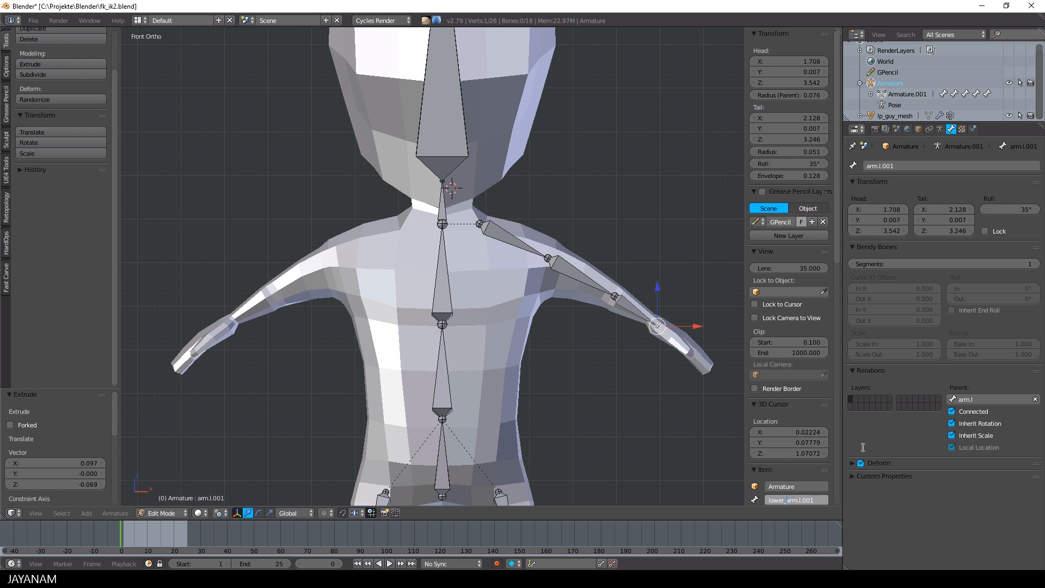
key("BackSpace")
key("BackSpace")
key("BackSpace")
key("Return")
Fit the arm joints to the mesh, placing the wrist at about X 2.051, Y -0.016 and shifting the shoulder's outer tip about 0.005 along Y.
middle_click_drag(693, 278, 571, 357)
middle_click_drag(571, 356, 648, 174, "shift")
scroll(648, 174, "up", 1)
right_click(548, 245)
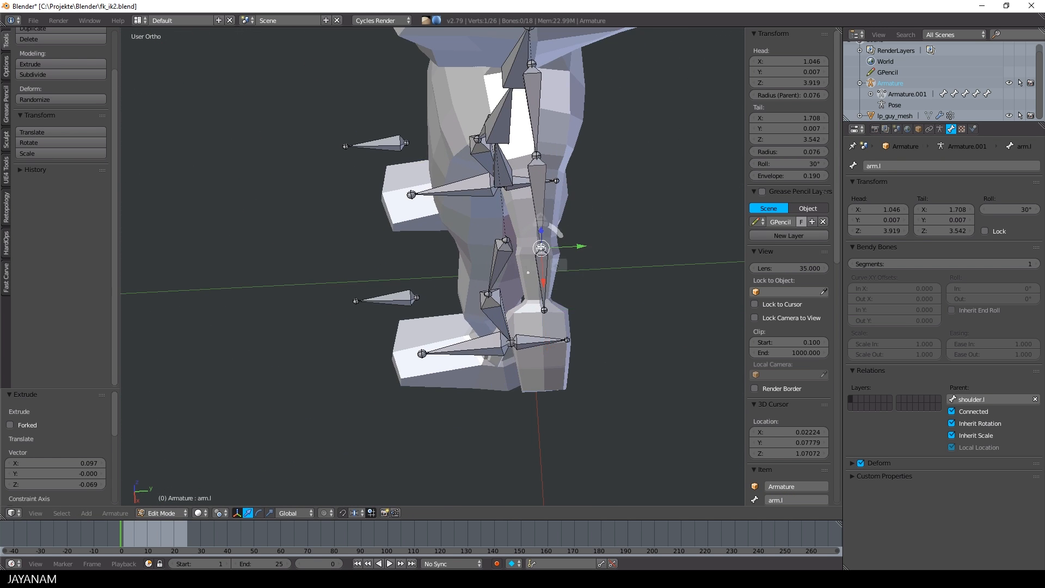
middle_click_drag(546, 309, 543, 293)
right_click(543, 293)
left_click_drag(578, 292, 577, 292)
middle_click_drag(572, 223, 599, 223)
right_click(529, 127)
left_click_drag(568, 122, 572, 122)
Raise the wrist end of the forearm bone along Z to about 3.295.
right_click(548, 273)
key("KP_1")
scroll(695, 237, "down", 1)
left_click(507, 173)
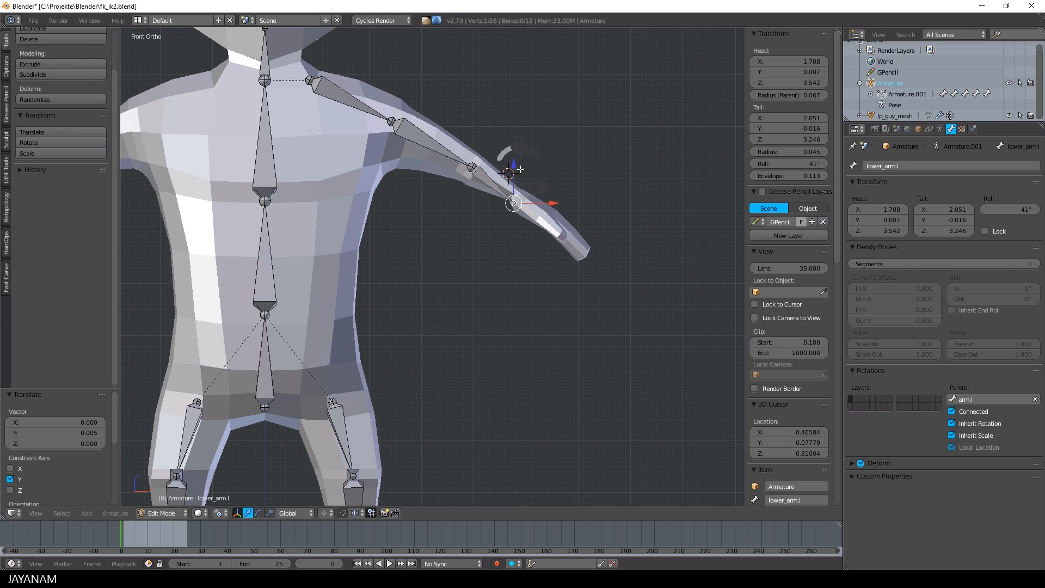
left_click_drag(515, 166, 515, 161)
Extrude a hand bone from the wrist about 0.137 in X and -0.103 in Z, and subdivide it once.
key("e")
left_click(657, 277)
middle_click_drag(658, 277, 562, 323)
right_click(569, 306)
key("q")
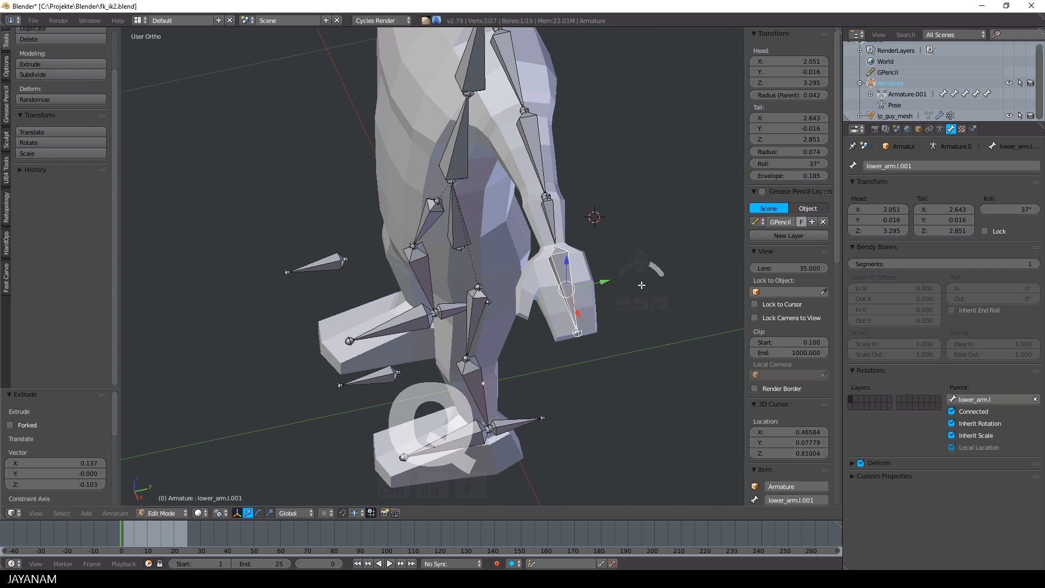
key("w")
left_click(641, 285)
Extrude two chained thumb bones from the wrist, about (0.026, -0.061, -0.048) and (0.035, -0.024, -0.045) in XYZ.
right_click(569, 233)
key("e")
left_click(539, 295)
key("e")
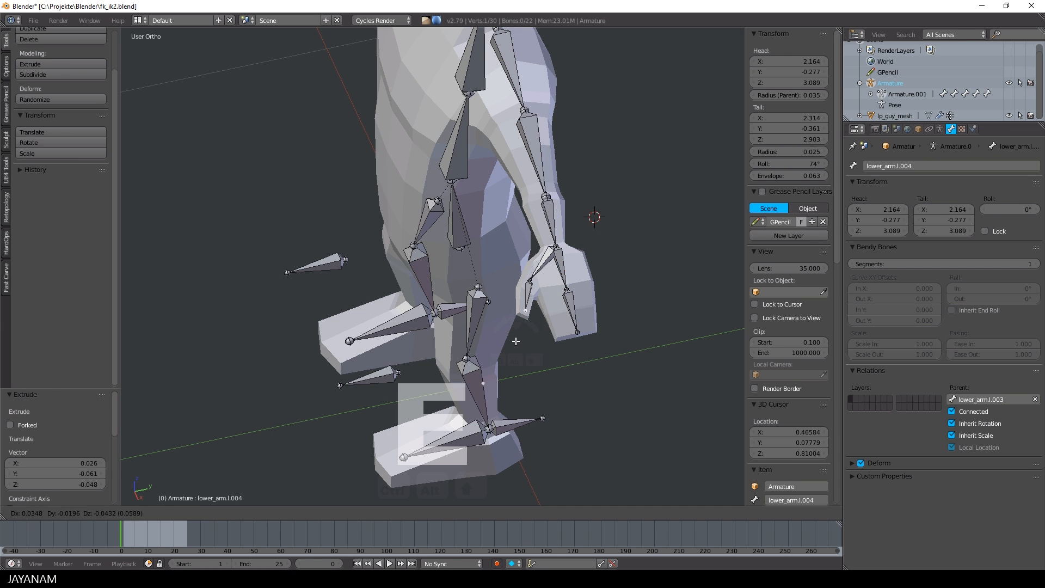
left_click(533, 326)
Rename the hand's first segment as hand.l and move its outer joint toward the wrist, to about X 2.298, Y -0.019, Z 3.123.
right_click(565, 266)
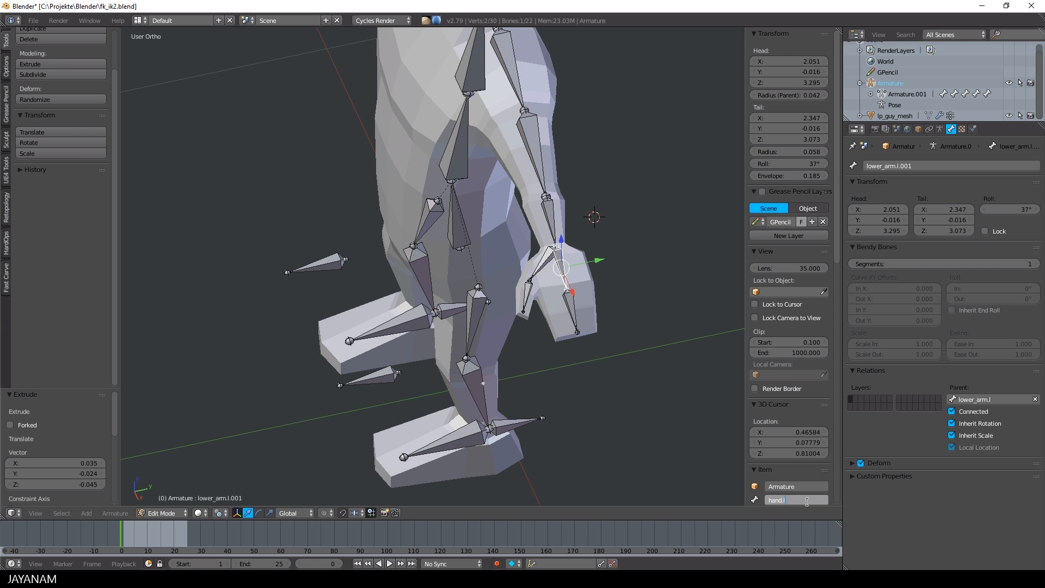
right_click(579, 303)
right_click(572, 288)
key("g")
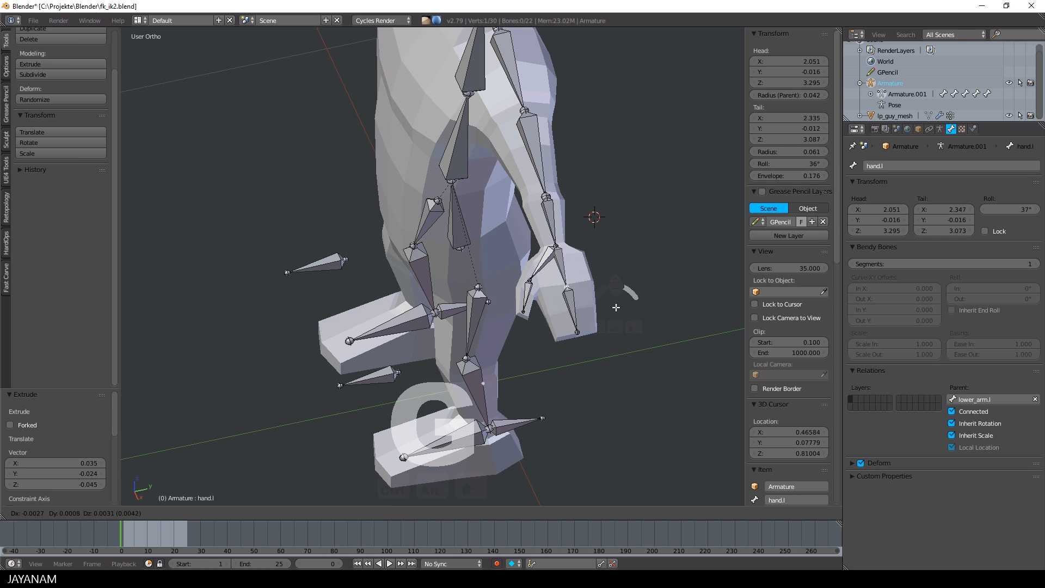
left_click(616, 298)
Subdivide the finger bone once and rename its first segment as finger.l.
key("w")
left_click(566, 306)
left_click(796, 500)
type("fing")
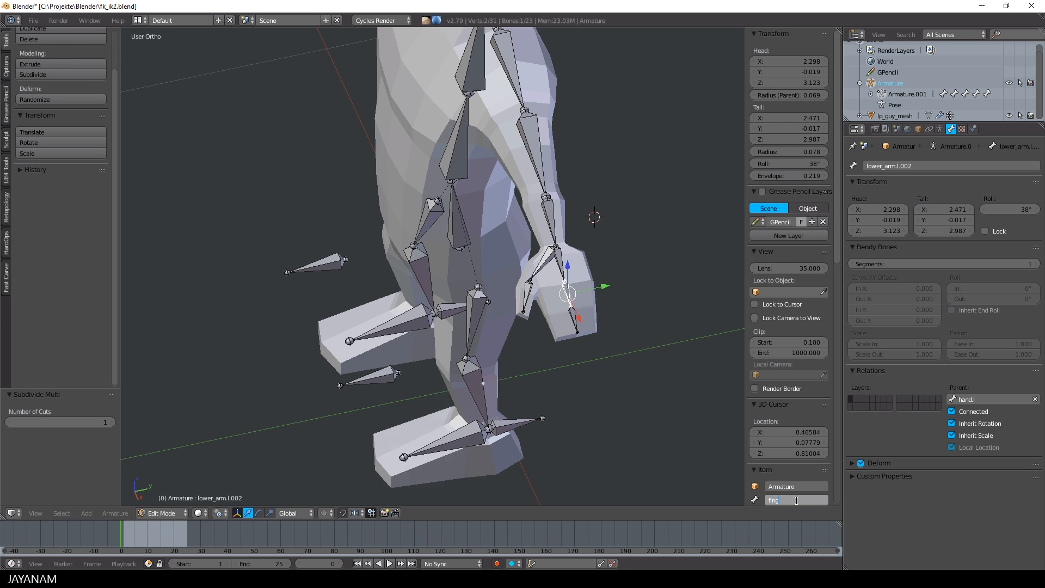
type("er.l")
key("Return")
Rename the outermost finger segment as lower_finger.
right_click(578, 318)
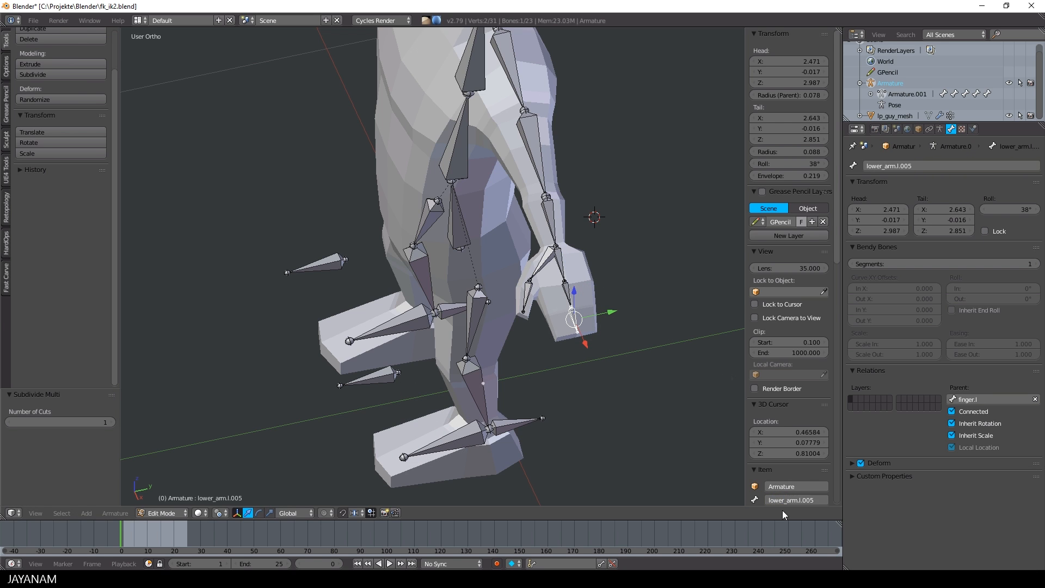
left_click(781, 501)
type("lower_finger")
key("Return")
Rename the first thumb bone at the wrist as thumb.l.
right_click(540, 264)
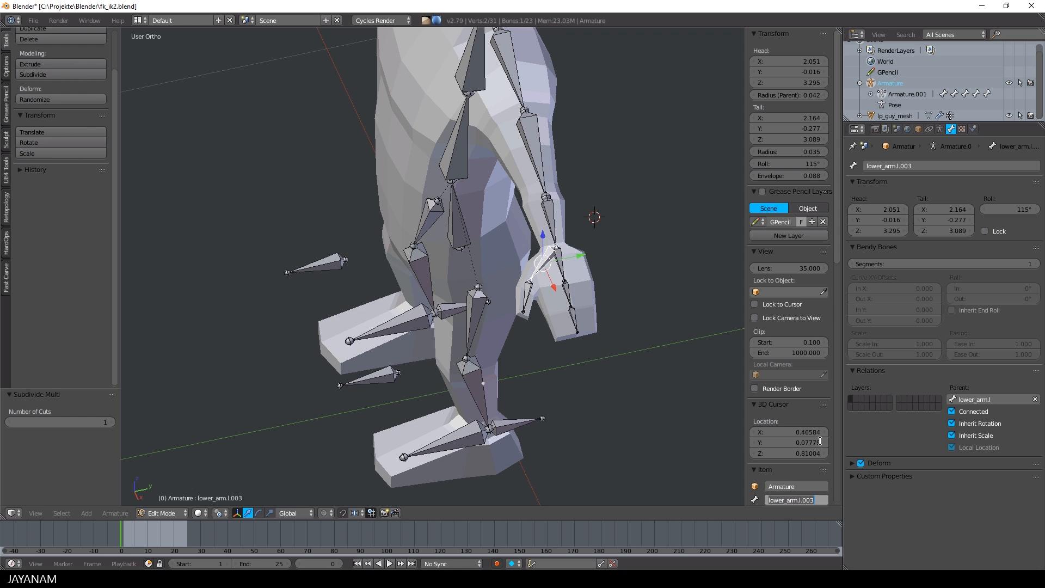
type("thumb.l")
key("Return")
Rename the outer thumb bone as lower_thumn.l.
right_click(526, 294)
left_click(795, 500)
type("lower")
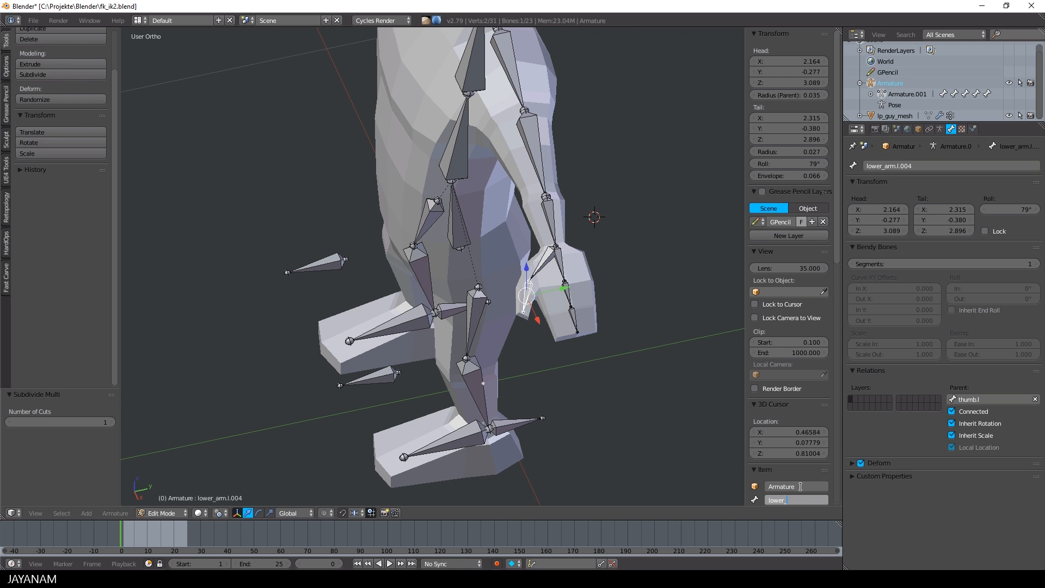
type("_thumn.l")
key("Return")
left_click(801, 499)
left_click(801, 499)
type("n")
key("Return")
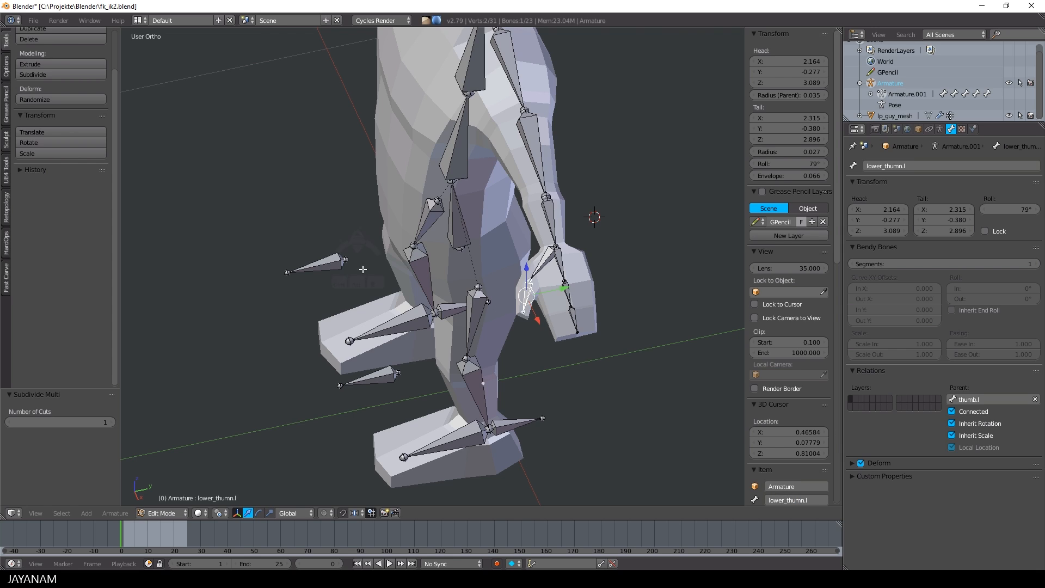
Raise the joint between the two thumb bones about 0.019 along Z and move the thumb's tip into the thumb mesh.
middle_click_drag(361, 268, 528, 310)
key("KP_1")
scroll(525, 309, "up", 4)
right_click(494, 309)
left_click_drag(493, 270, 494, 251)
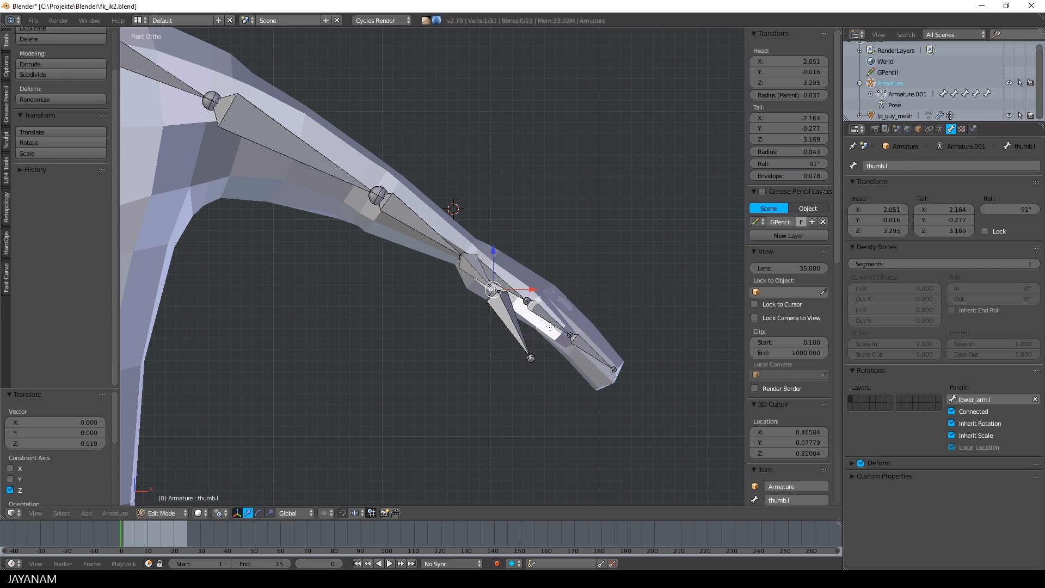
right_click(532, 357)
key("g")
left_click(590, 314)
Reposition the joint between the two thumb bones so the chain runs inside the thumb mesh.
right_click(494, 289)
middle_click_drag(495, 289, 381, 327)
key("g")
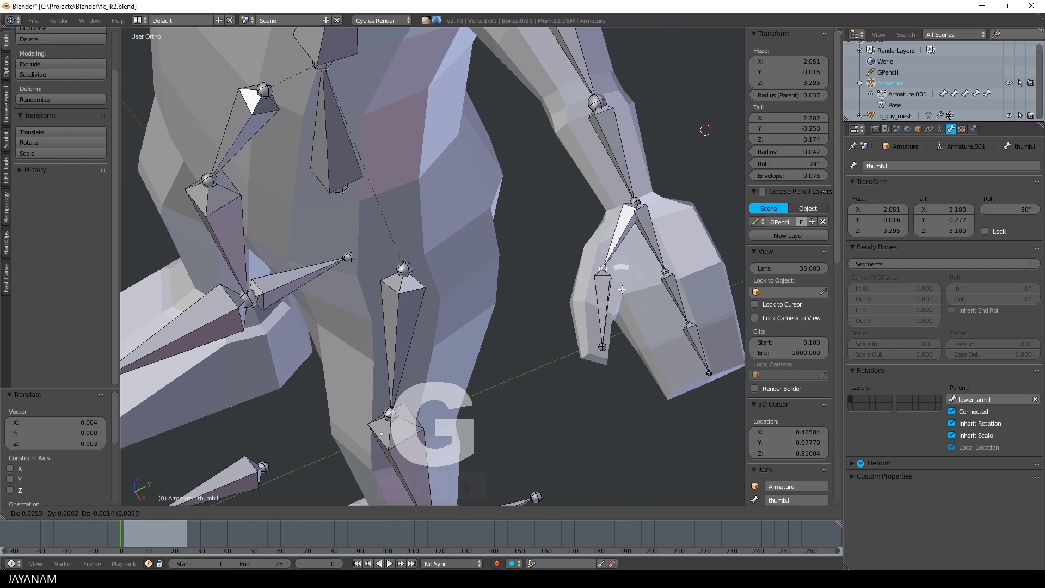
left_click(615, 283)
right_click(600, 350)
middle_click_drag(600, 350, 713, 254)
Move the wrist joint slightly outward and upward in the front view to center it in the arm.
key("KP_1")
right_click(468, 253)
key("g")
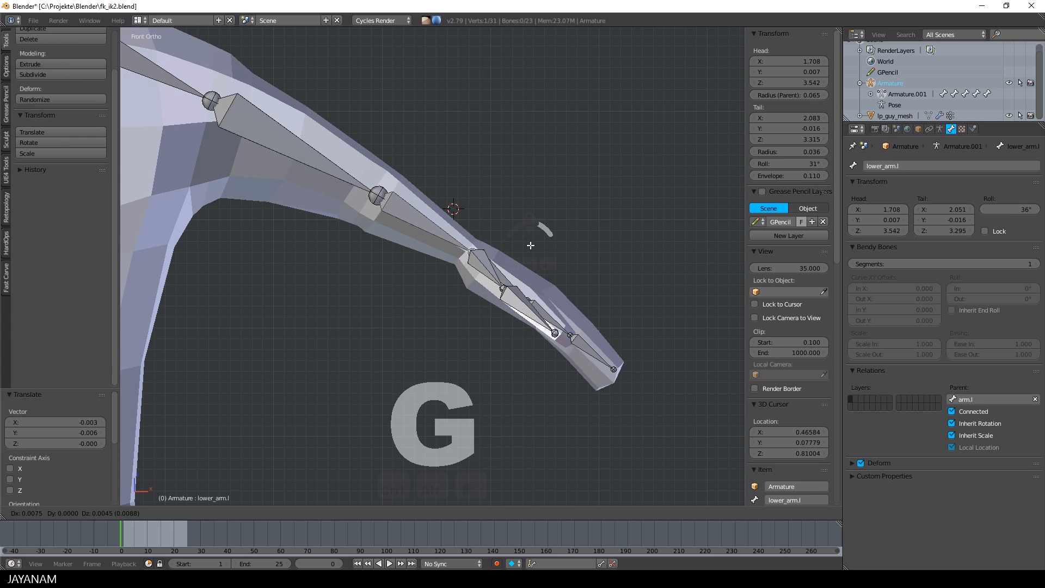
left_click(530, 245)
Move the finger.l bone about 0.004 in X and 0.009 in Z in the front view.
middle_click_drag(530, 245, 634, 252)
right_click(609, 287)
key("KP_1")
key("g")
left_click(637, 364)
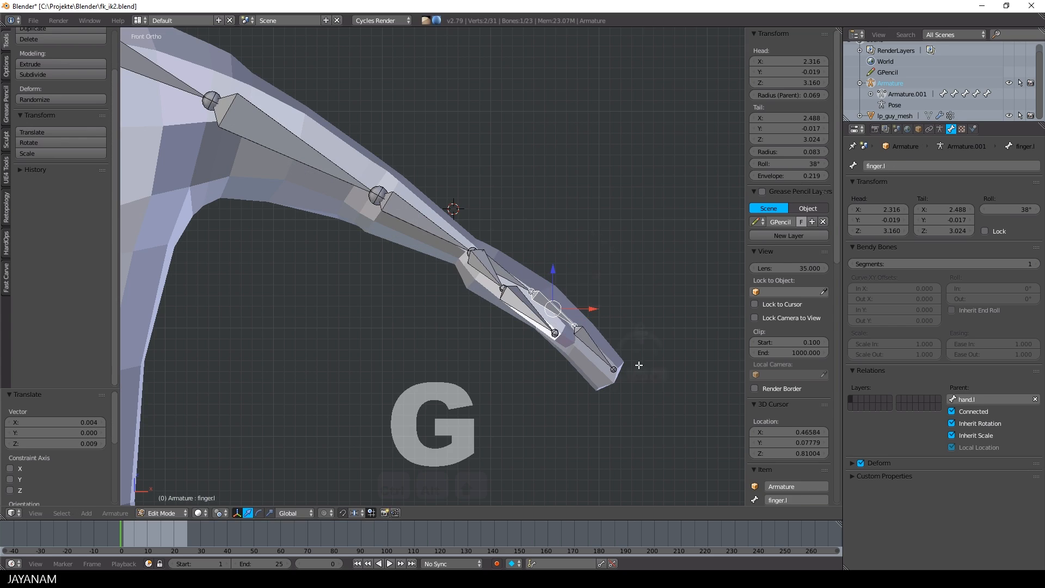
Shift the thumb's tip about 0.006 in X and 0.001 in Z.
right_click(561, 331)
key("g")
mouse_move(561, 331)
middle_mouse_down()
mouse_move(444, 326)
mouse_move(555, 338)
middle_mouse_up()
Move the base of the shoulder bone about 0.013 outward in X and 0.014 down in Z.
scroll(401, 360, "down", 7)
middle_click_drag(401, 359, 495, 407, "shift")
right_click(418, 242)
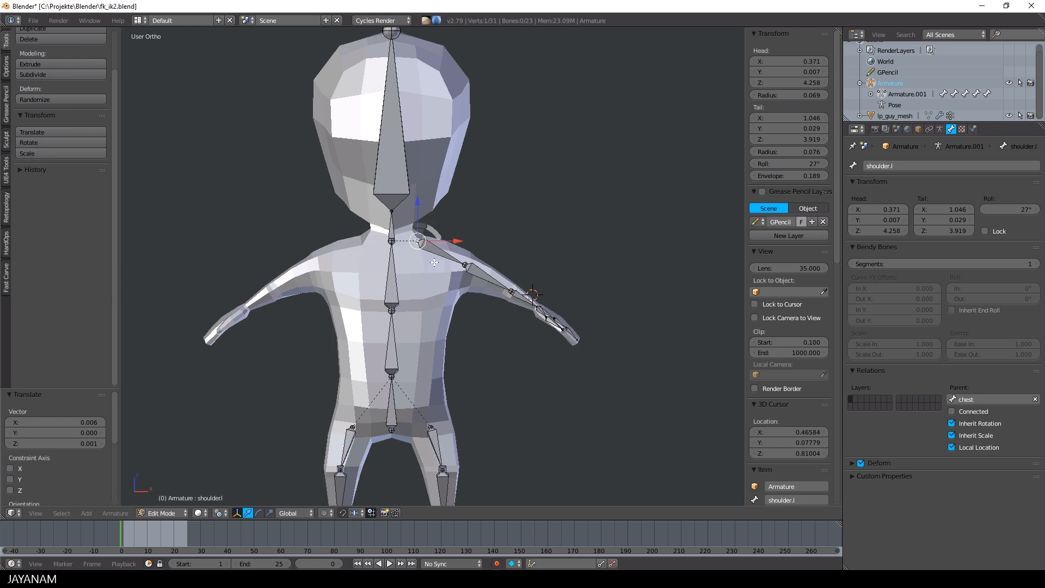
key("g")
left_click(440, 270)
right_click(467, 264)
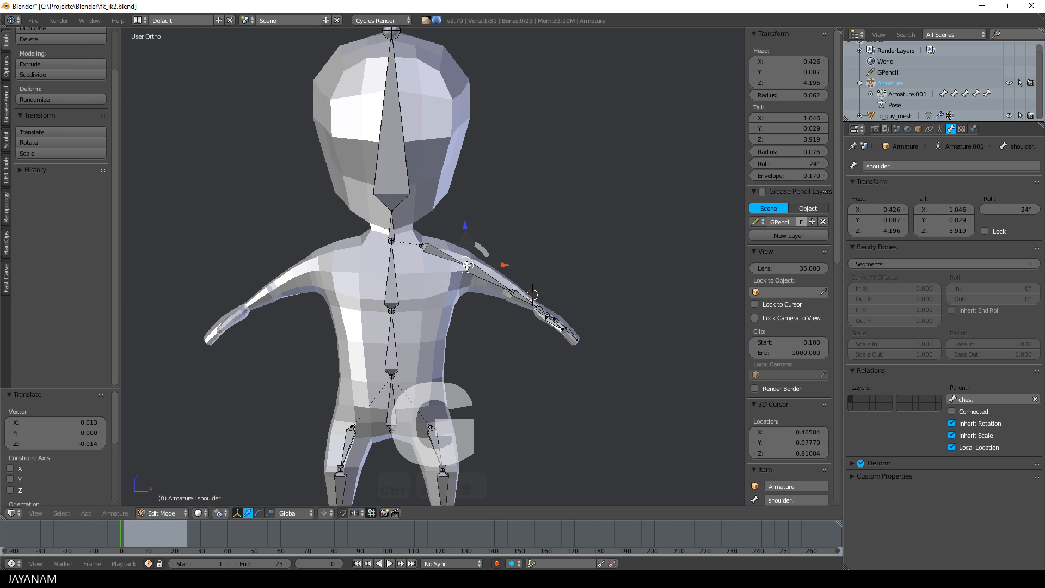
key("g")
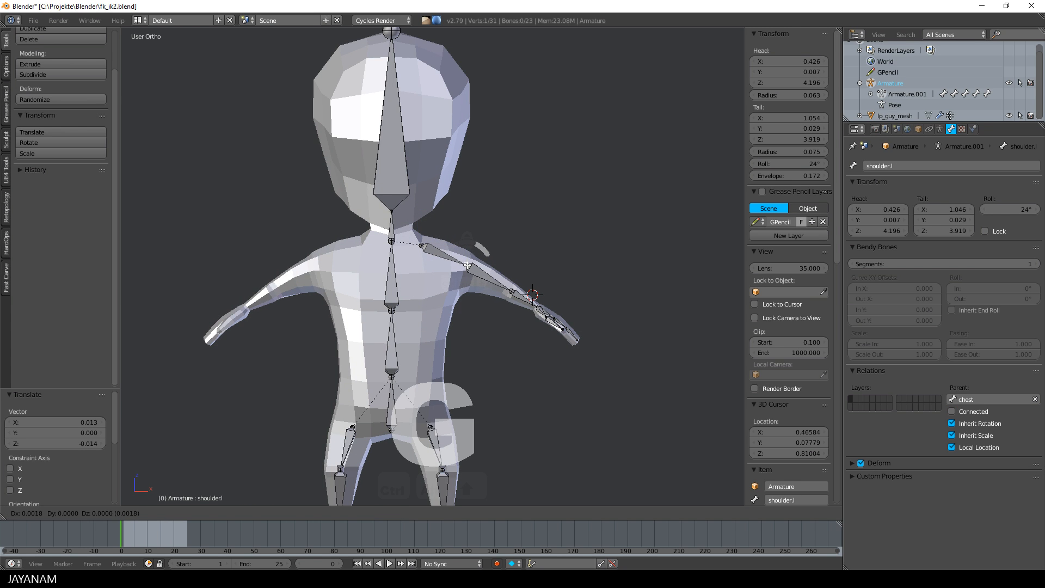
right_click(467, 263)
Lasso-select all bones of the character's left arm, from the shoulder to the finger and thumb tips.
scroll(541, 347, "down", 2)
scroll(541, 337, "up", 1)
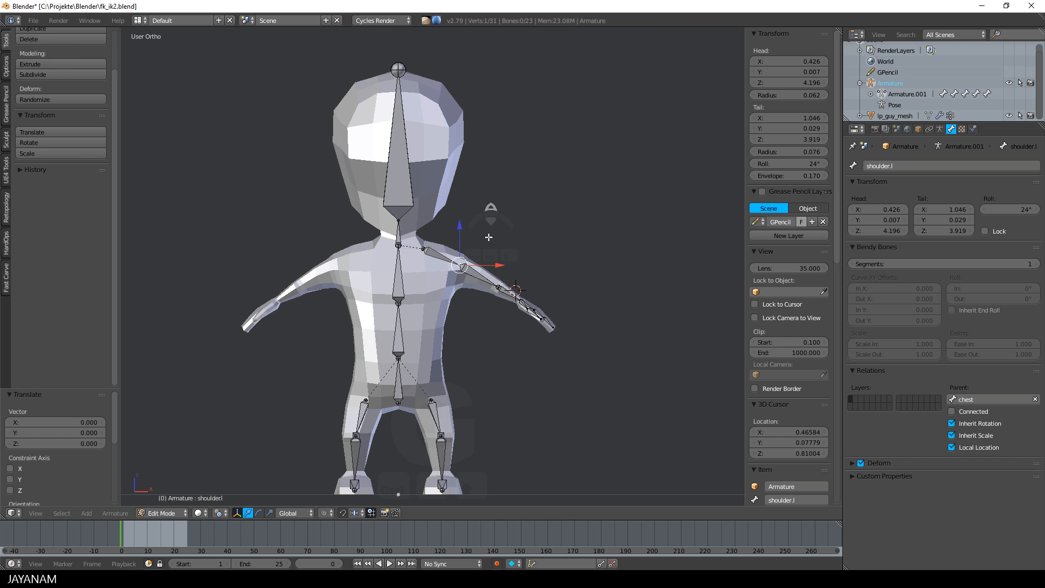
mouse_move(466, 229)
left_mouse_down("ctrl")
mouse_move(437, 299)
mouse_move(645, 340)
mouse_move(661, 248)
left_mouse_up("ctrl")
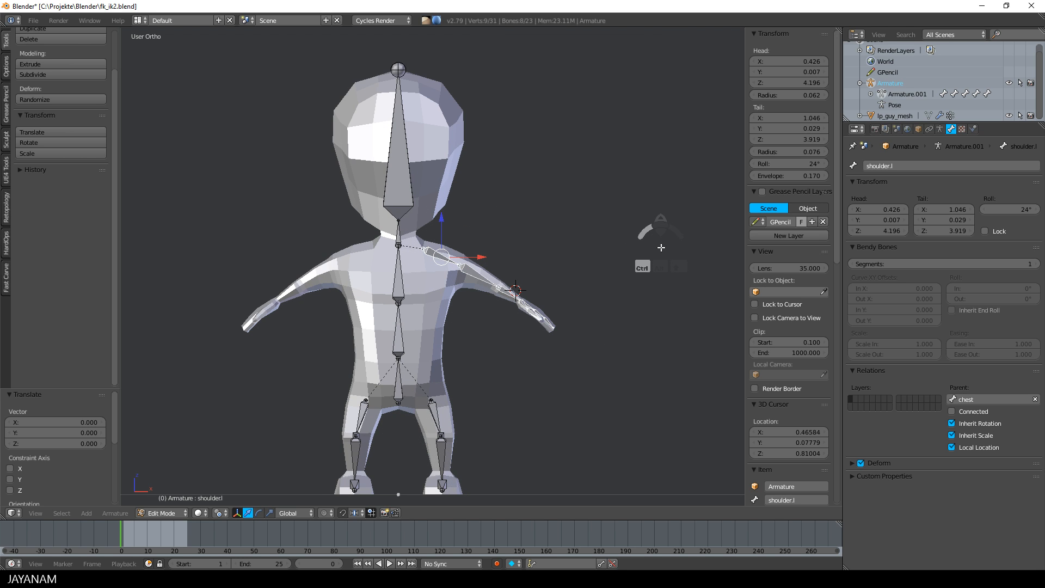
middle_click_drag(615, 302, 626, 279, "shift")
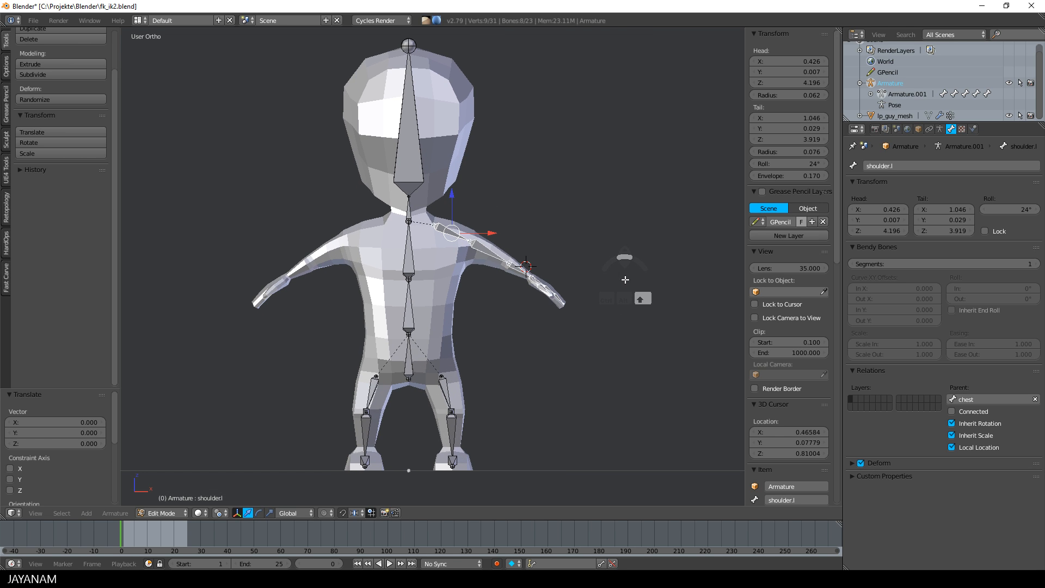
Set the pivot point to the 3D Cursor.
left_click(220, 514)
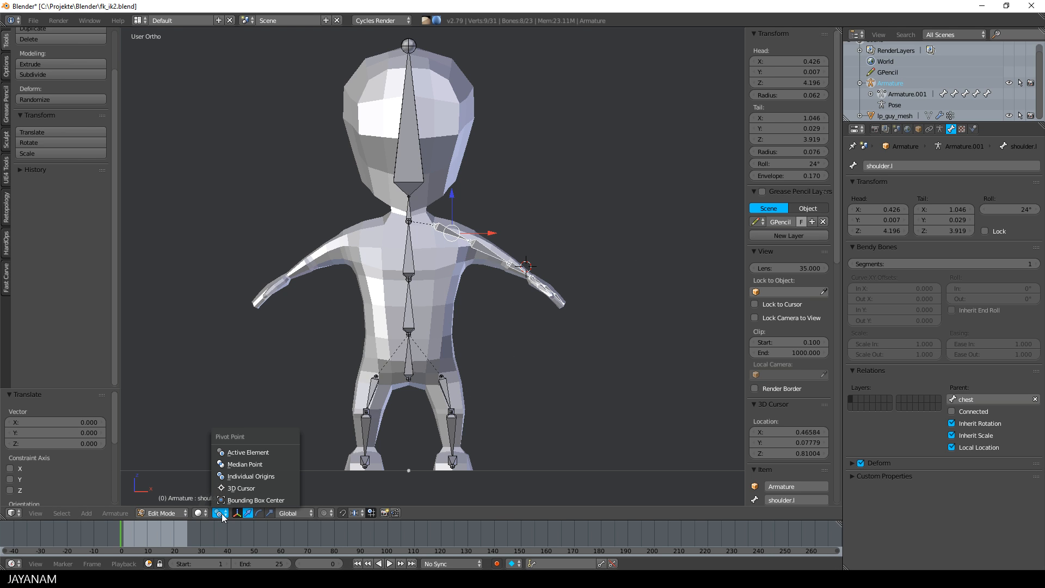
left_click(249, 488)
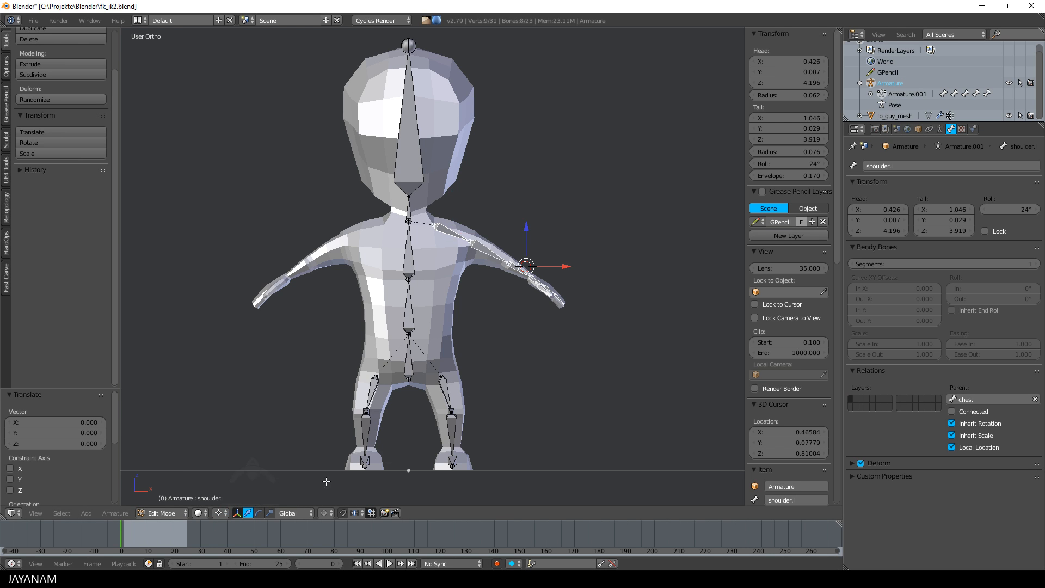
middle_click_drag(545, 392, 557, 338, "shift")
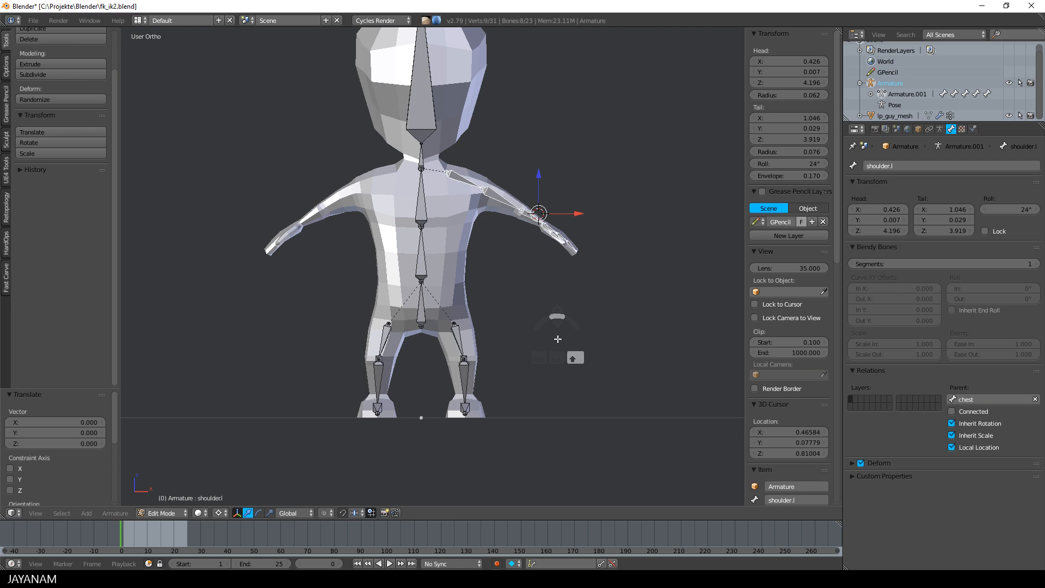
Reset the 3D cursor to the world origin in Object Mode and return the armature to Edit Mode in front view.
key("Tab")
key("shift+c")
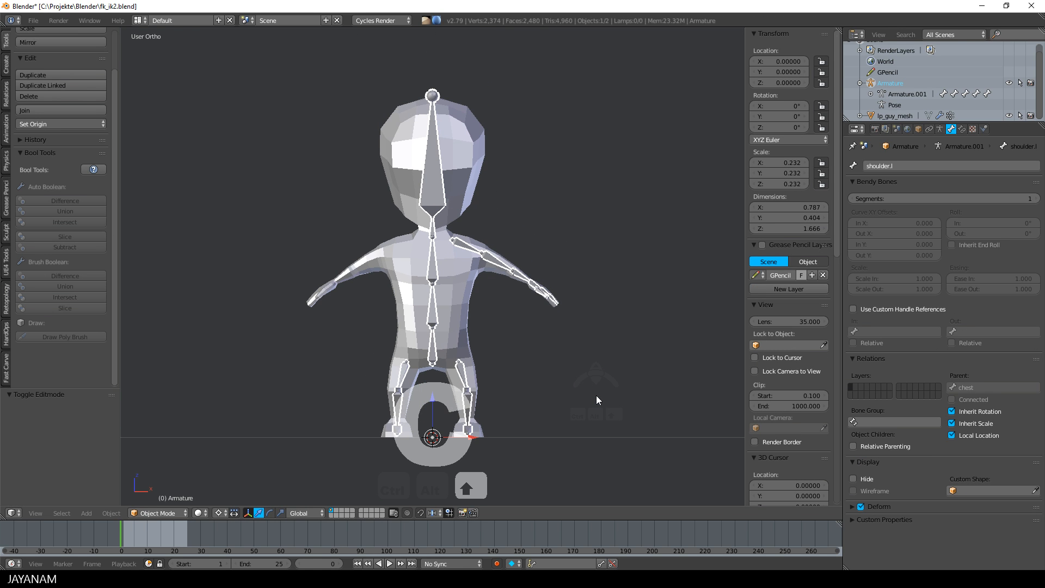
key("Tab")
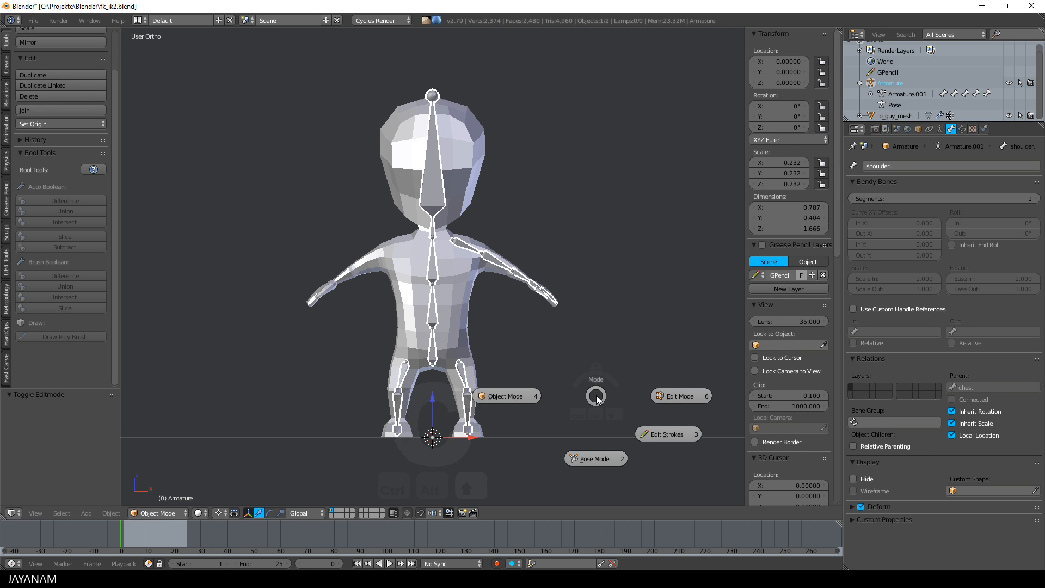
left_click(677, 396)
key("KP_1")
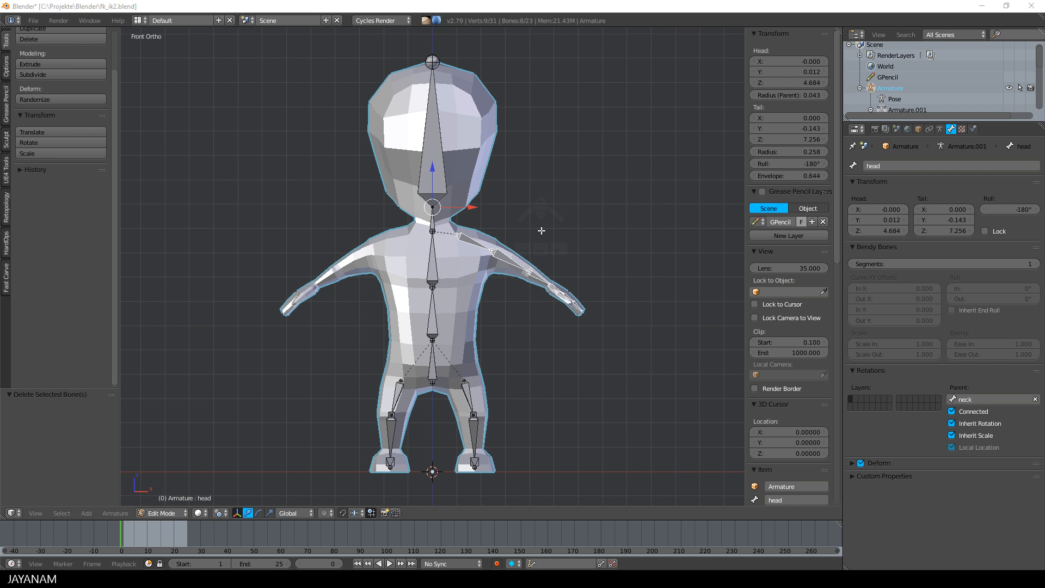
Symmetrize the selected left arm bones to the right side and check the mirrored shoulder, upper arm and lower arm bones.
left_click(112, 515)
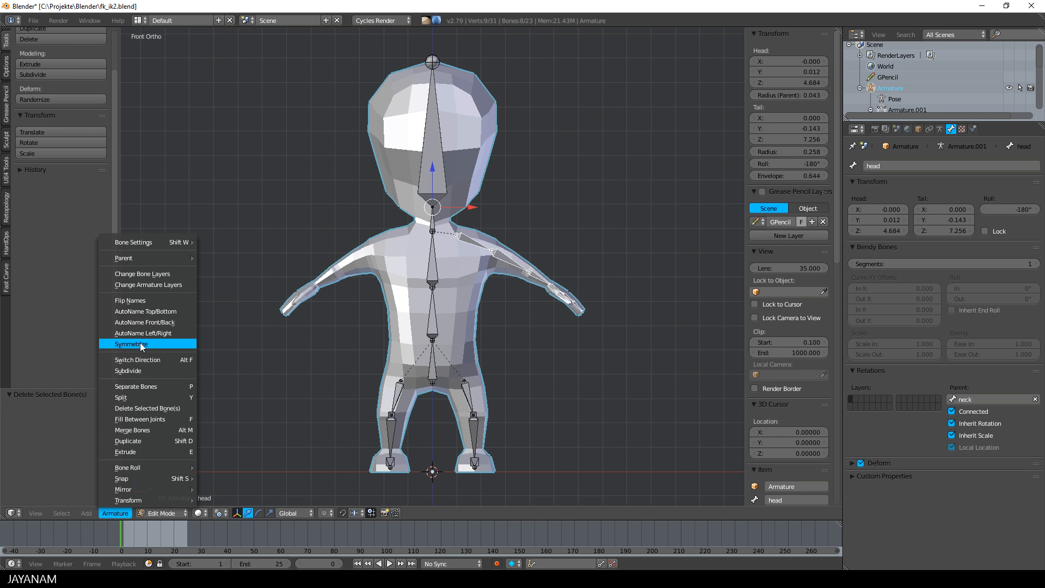
left_click(131, 344)
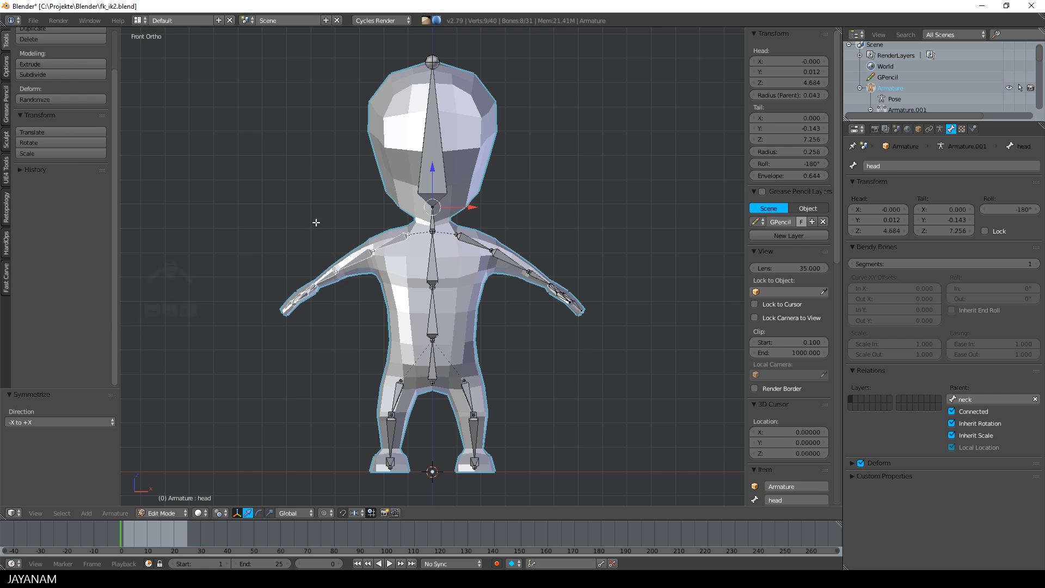
right_click(392, 243)
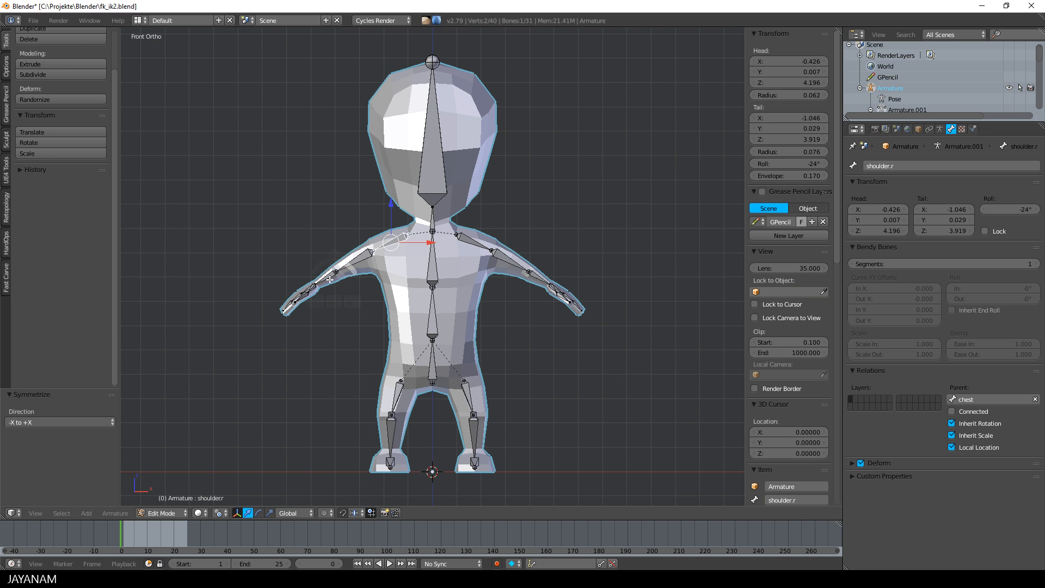
right_click(363, 257)
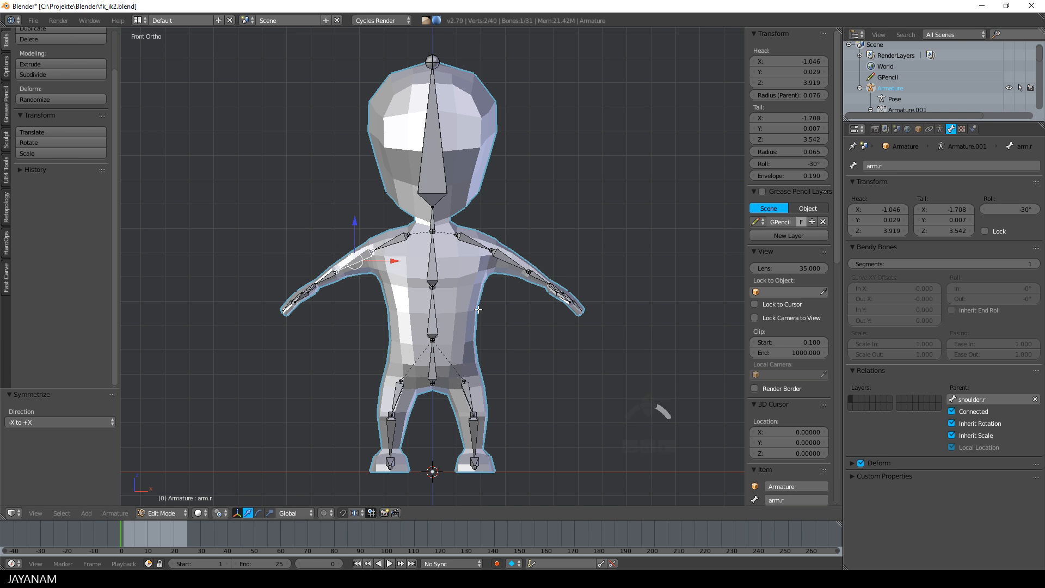
right_click(333, 274)
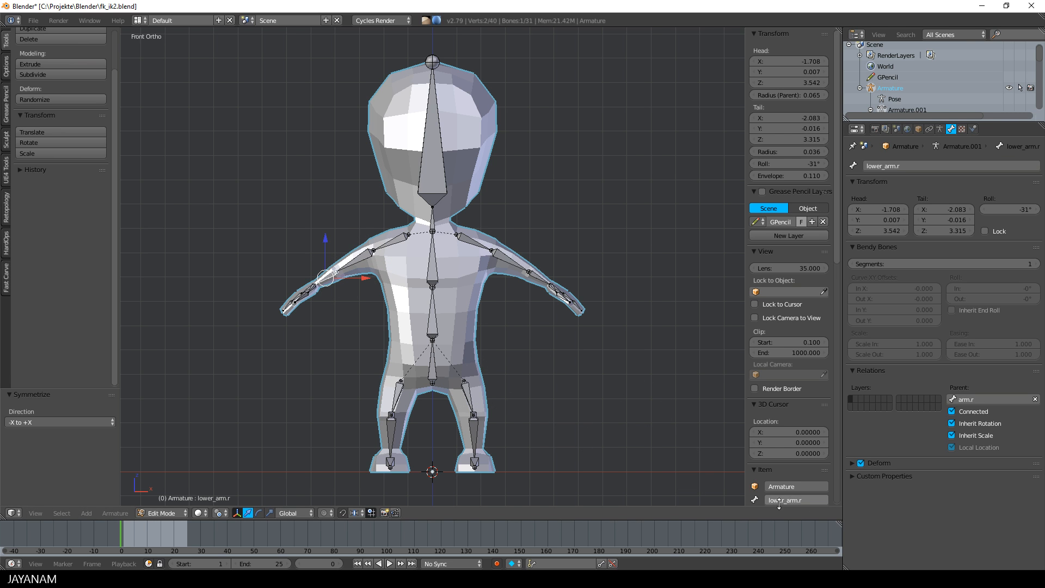
In Object Mode, select the character mesh together with the armature and parent the mesh with automatic weights.
middle_click_drag(643, 351, 625, 364)
key("KP_1")
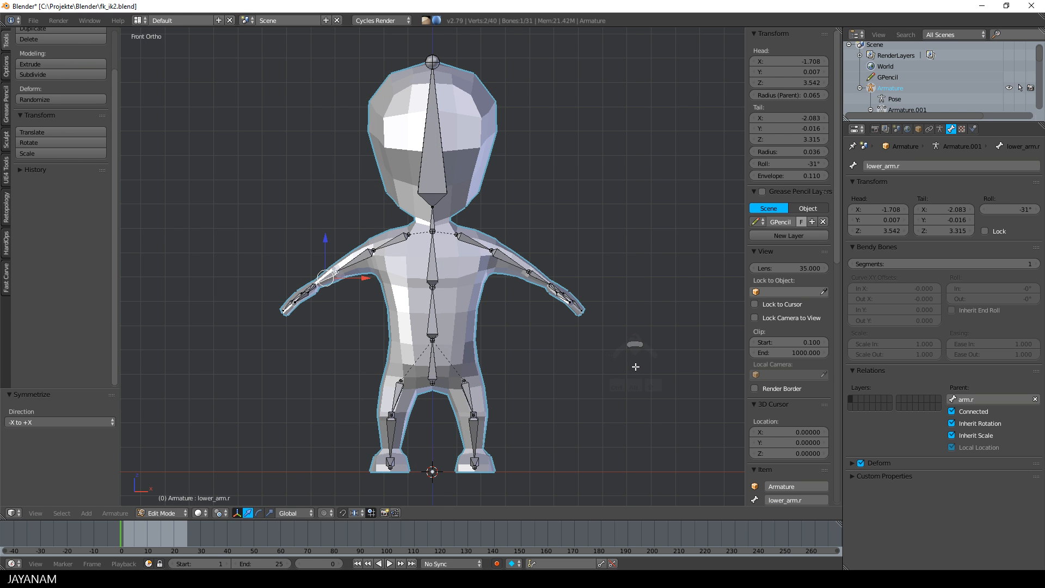
scroll(605, 325, "down", 1)
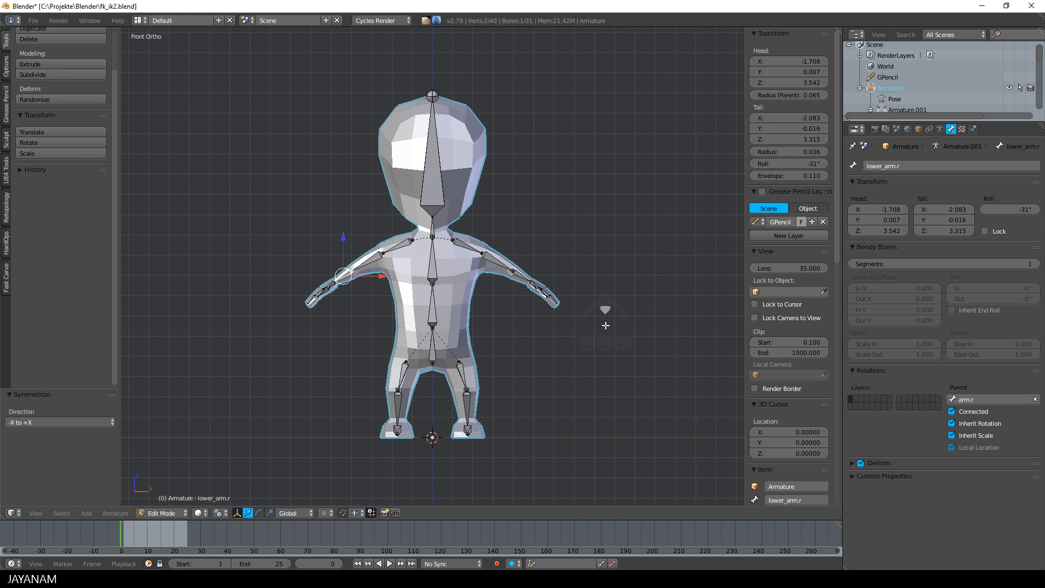
key("Tab")
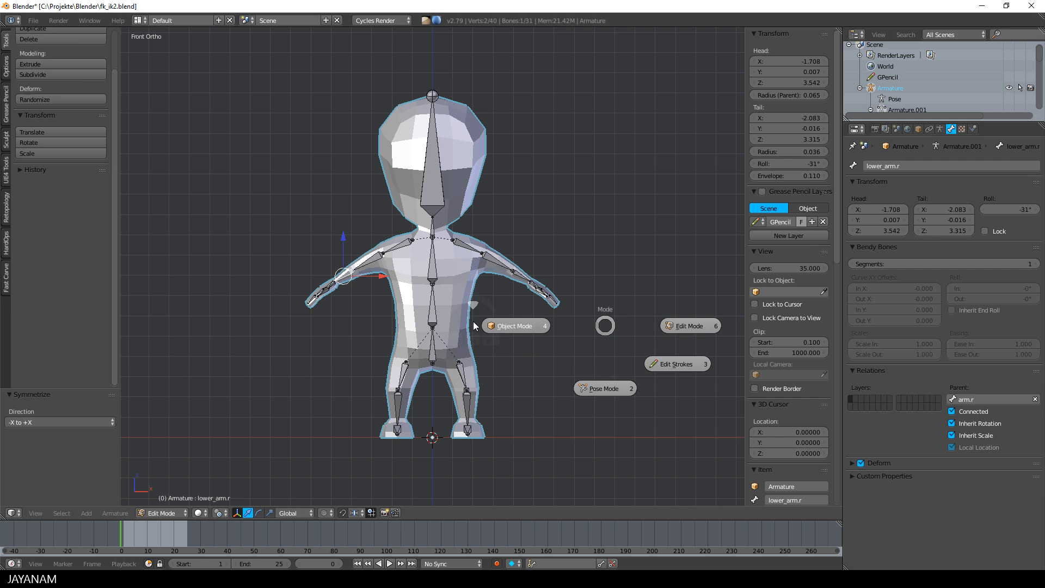
left_click(503, 326)
middle_click_drag(631, 240, 553, 224)
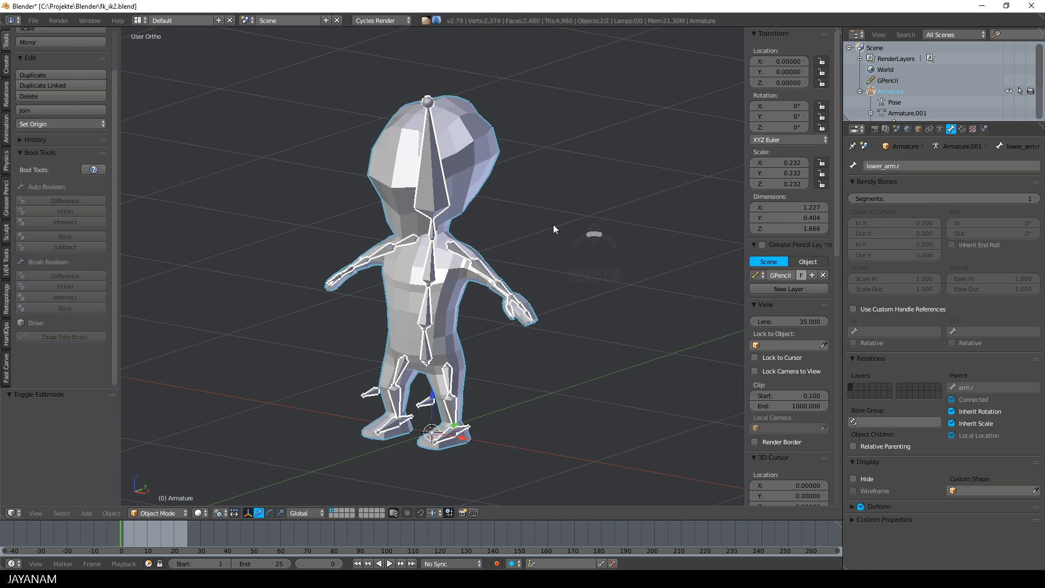
right_click(478, 166)
right_click(438, 180, "shift")
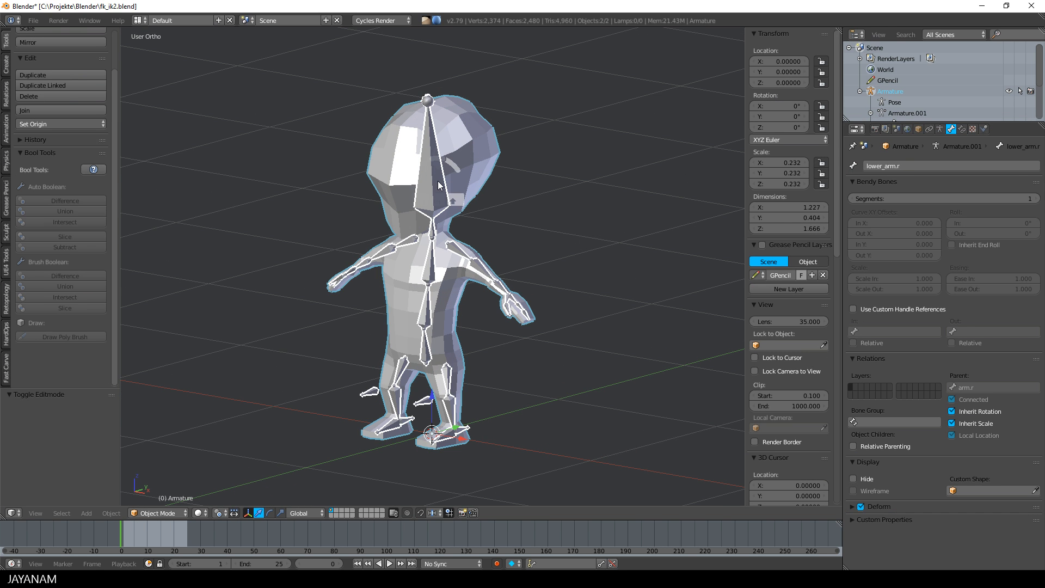
key("Tab")
key("ctrl+p")
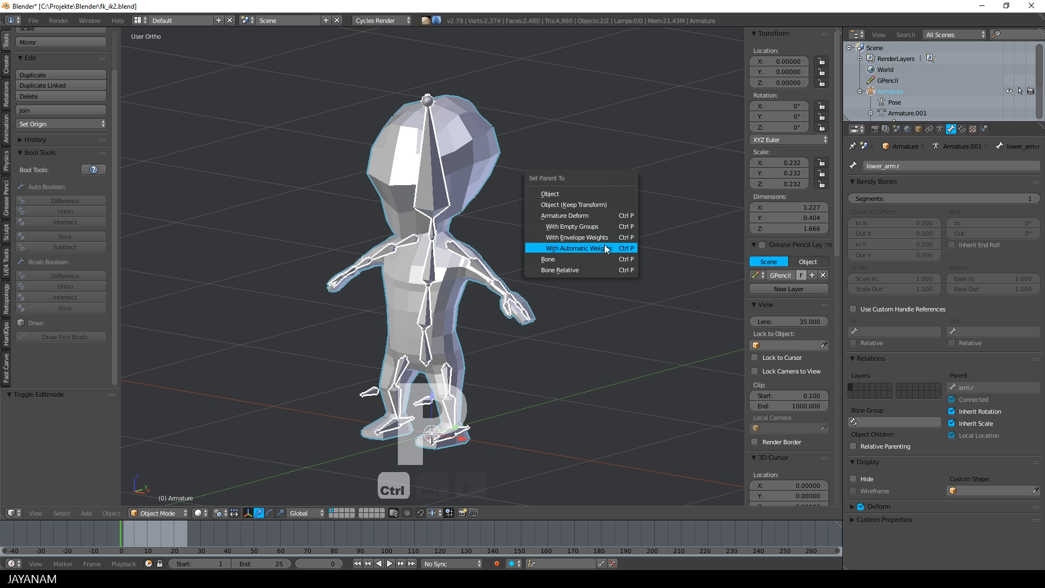
left_click(606, 248)
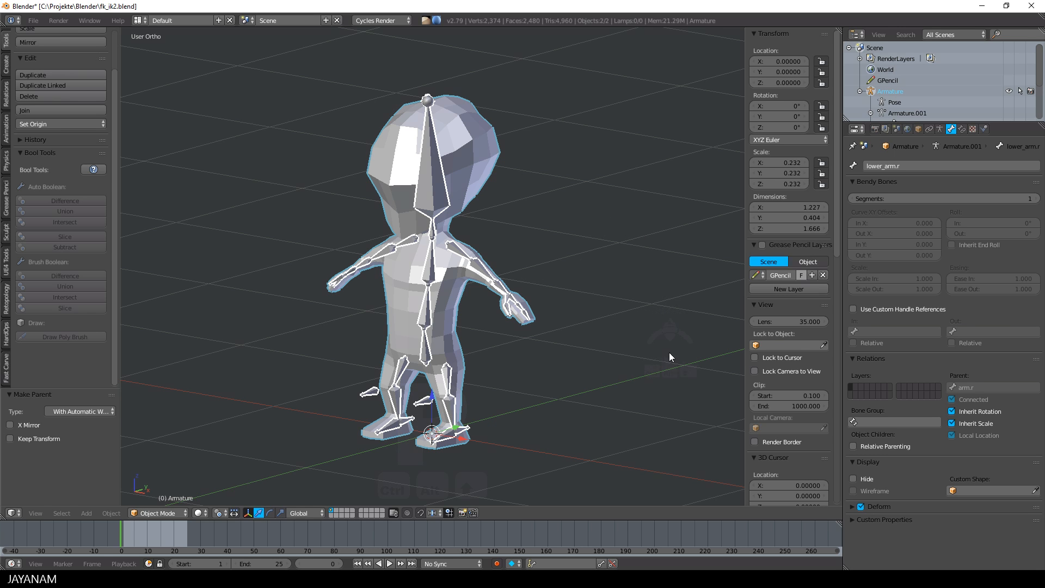
Put the armature in Pose Mode, view it from the right side and set the pivot point to Active Element.
middle_click_drag(669, 357, 614, 359)
key("Tab")
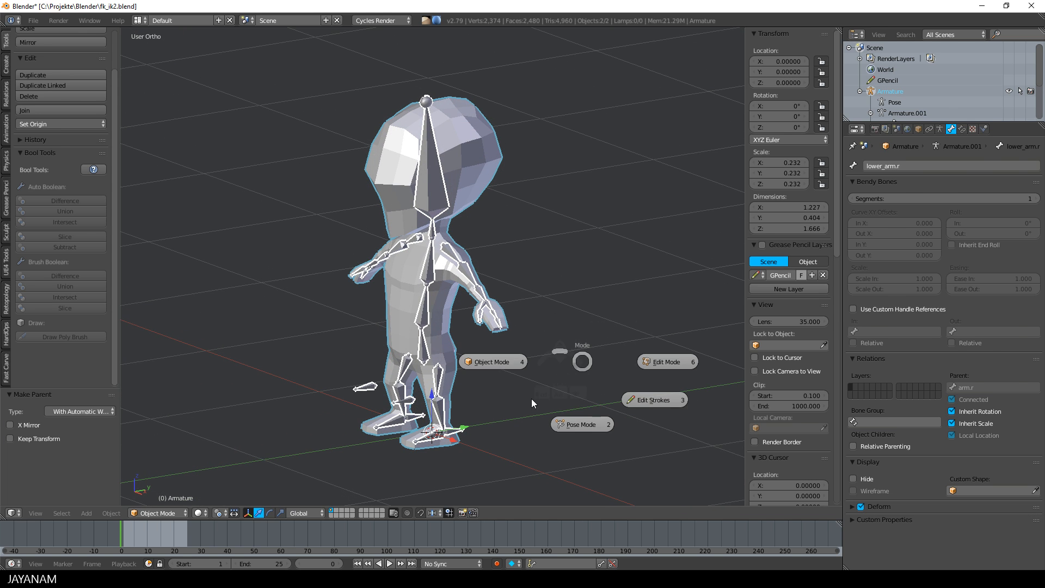
left_click(583, 424)
key("KP_3")
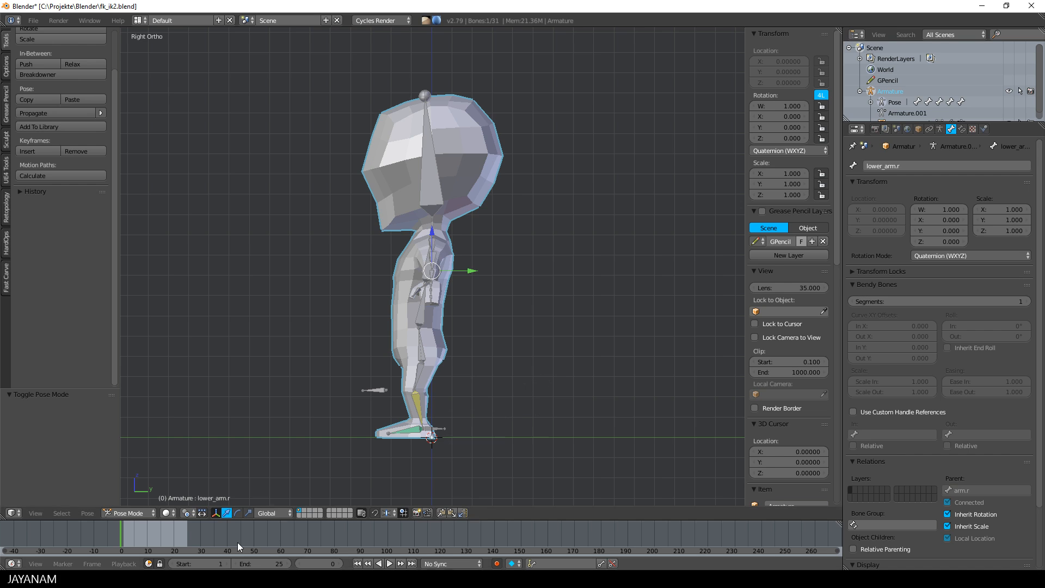
left_click(187, 513)
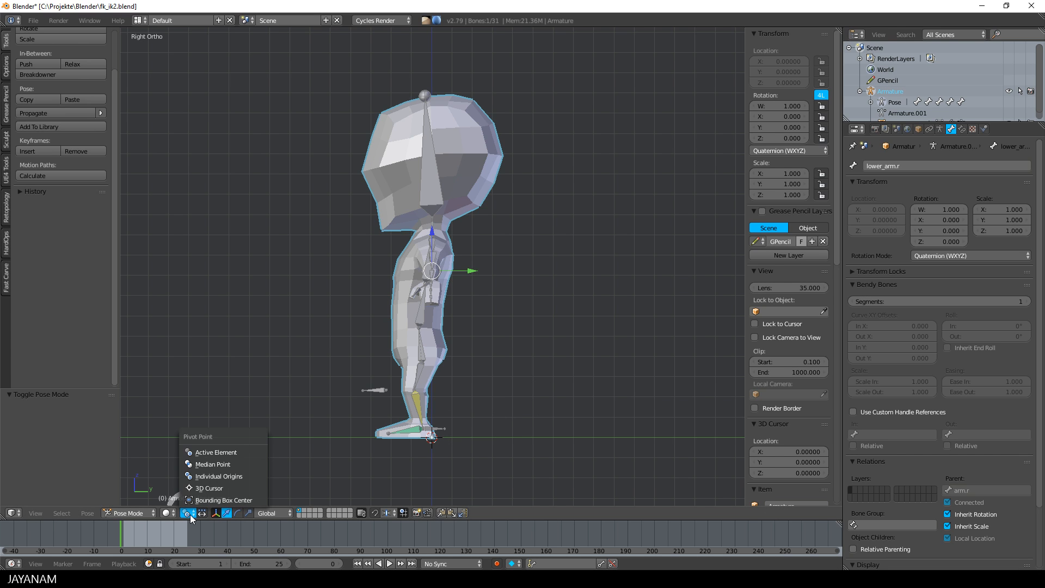
left_click(216, 453)
Move the ik-target.l bone about -0.081 in Y and 0.099 in Z to lift the left foot forward.
right_click(430, 429)
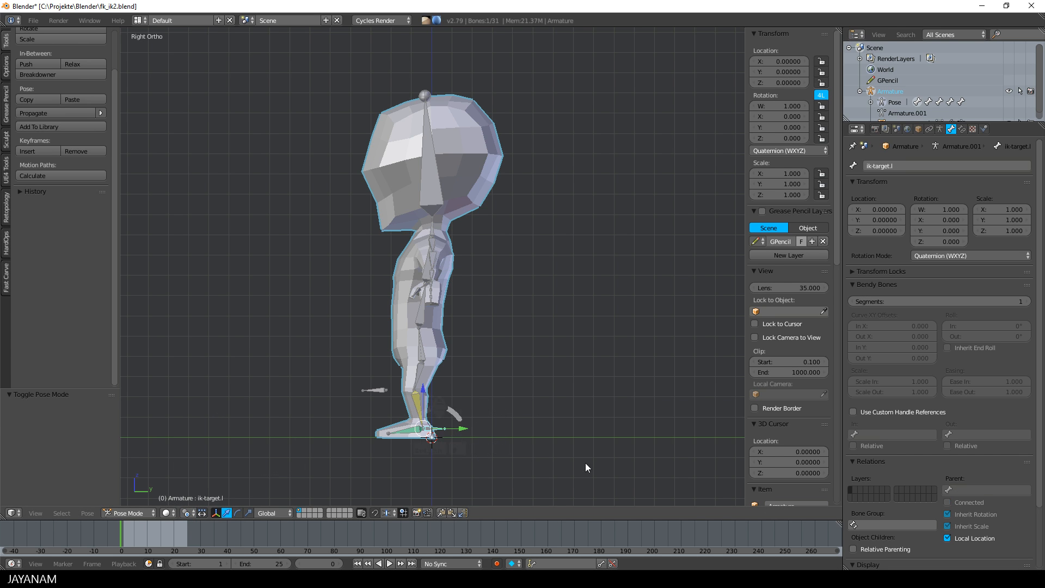
key("g")
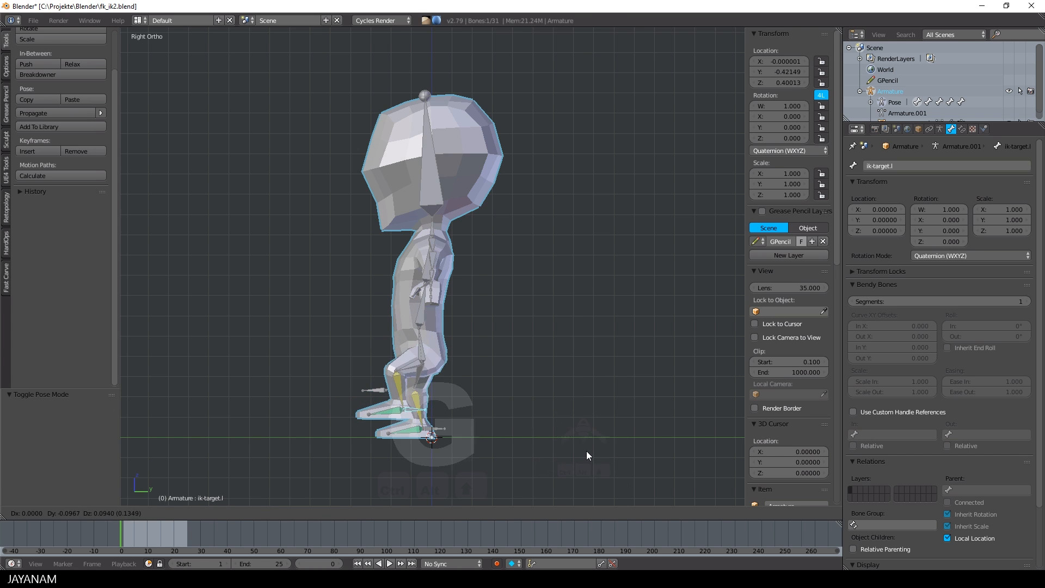
left_click(587, 452)
Move the pole-target.l bone about -0.036 along X to turn the left knee.
middle_click_drag(588, 451, 457, 424)
scroll(459, 426, "up", 2)
middle_click_drag(532, 423, 572, 324, "shift")
right_click(473, 366)
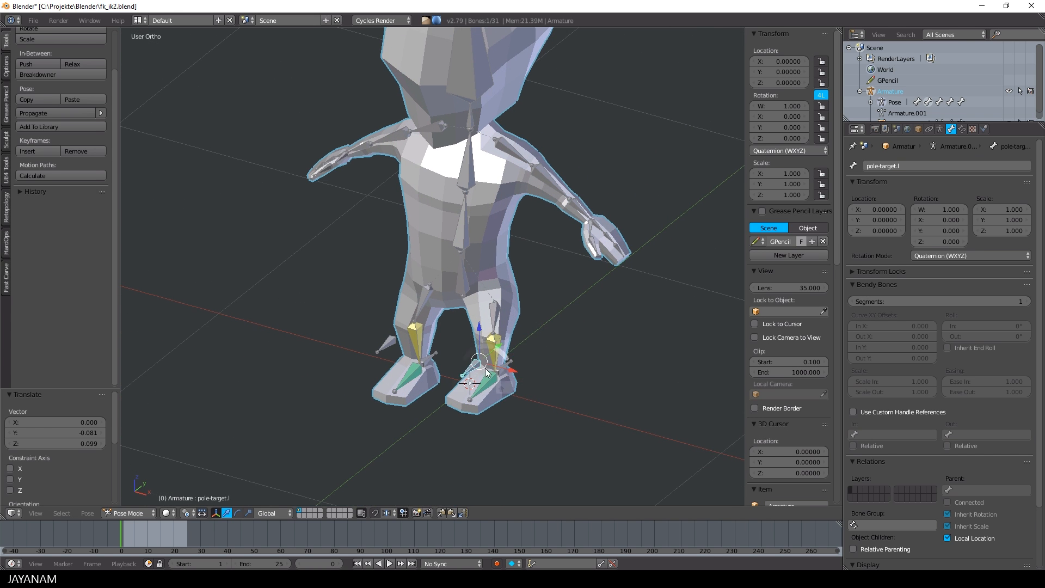
left_click_drag(509, 368, 500, 370)
Rotate the left upper arm bone arm.l freely in front view.
middle_click_drag(584, 361, 613, 330)
right_click(547, 176)
key("KP_1")
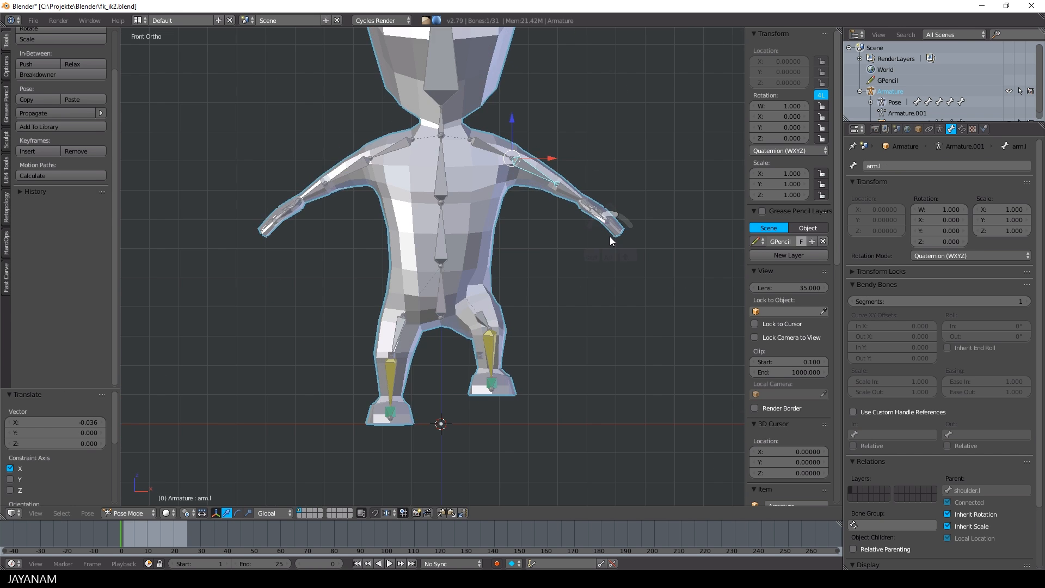
key("r")
left_click(534, 284)
Rotate a torso bone freely and rotate the head bone by about -7.13°.
middle_click_drag(534, 285, 520, 215)
right_click(488, 244)
key("r")
left_click(586, 313)
right_click(496, 87)
key("r")
left_click(591, 172)
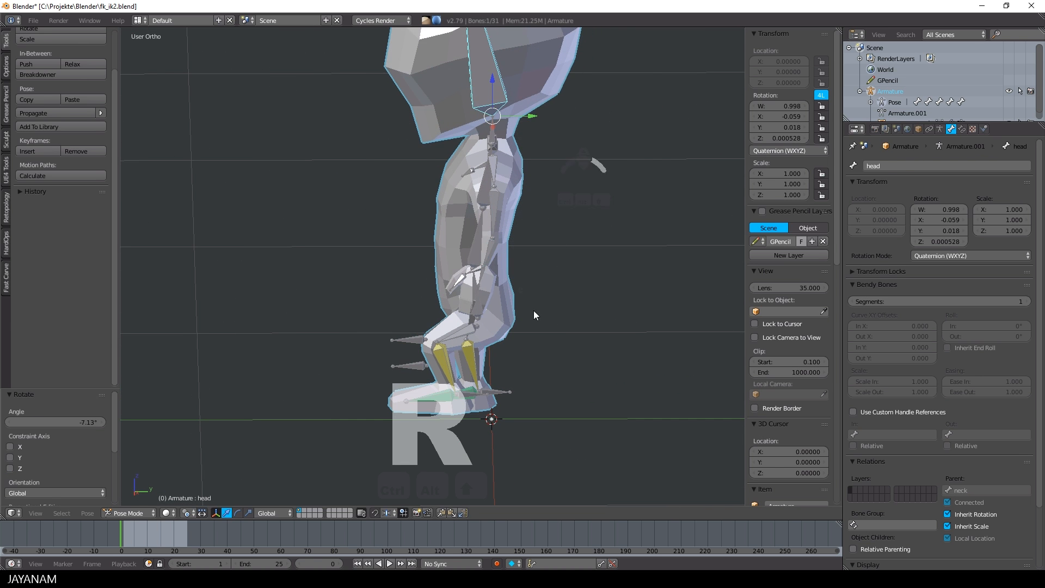
Rotate another bone of the armature to extend the test pose.
middle_click_drag(511, 296, 565, 308)
right_click(378, 142)
key("r")
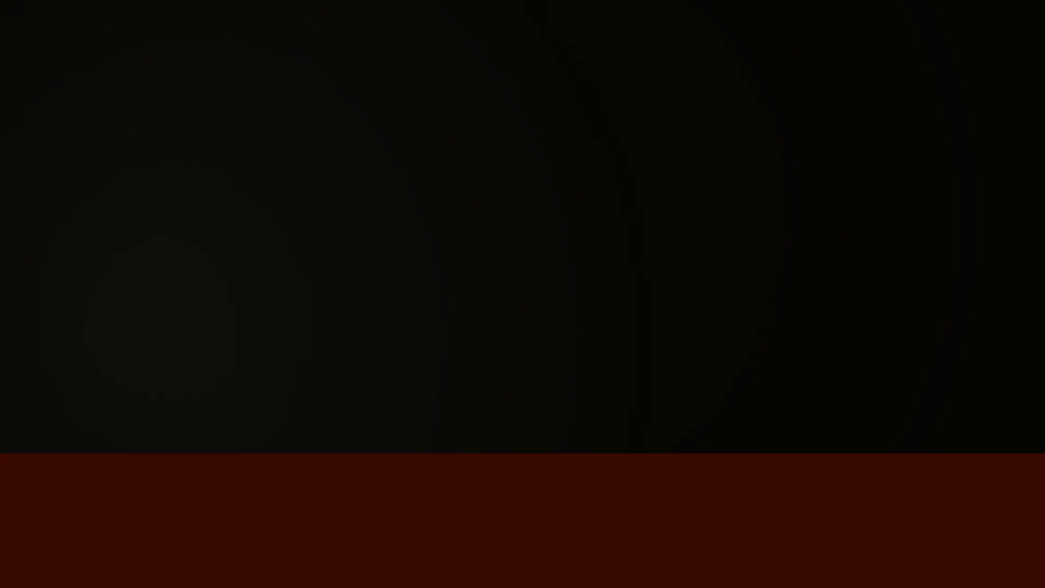